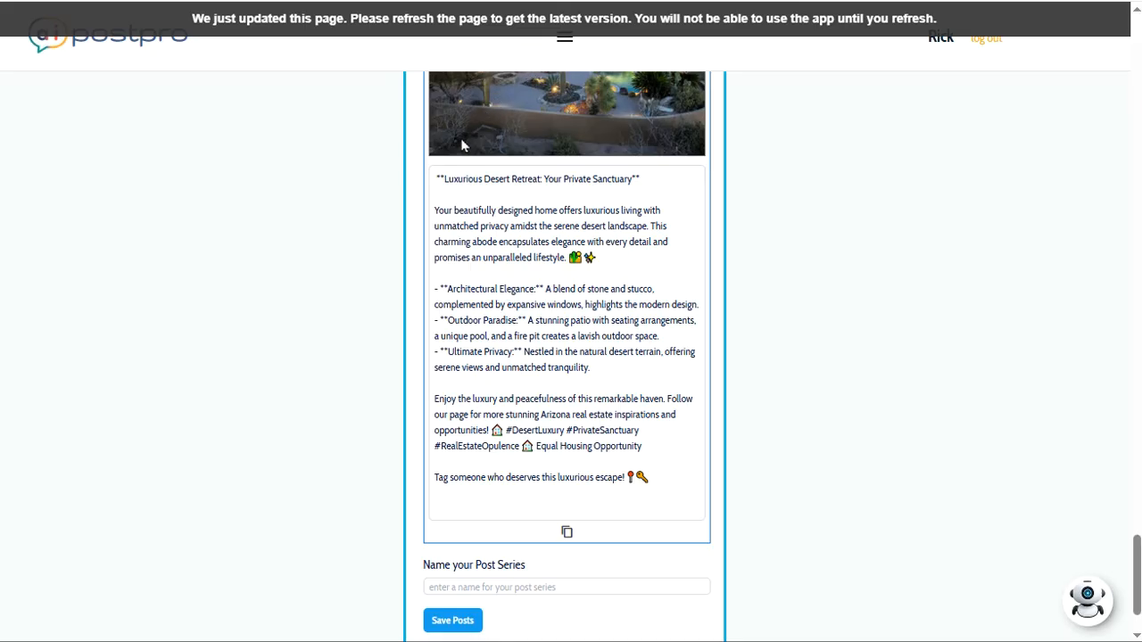
- Reload the page and open the VisionSeries post creator for Facebook
{"action": "key", "text": "F5"}
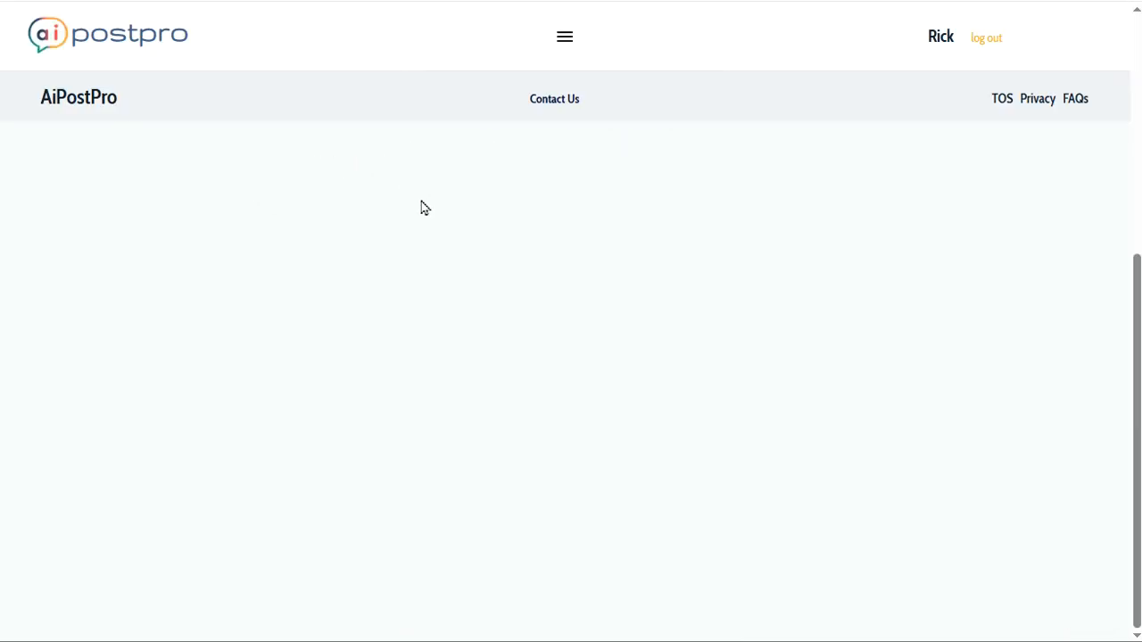
{"action": "left_click", "coordinate": [560, 39]}
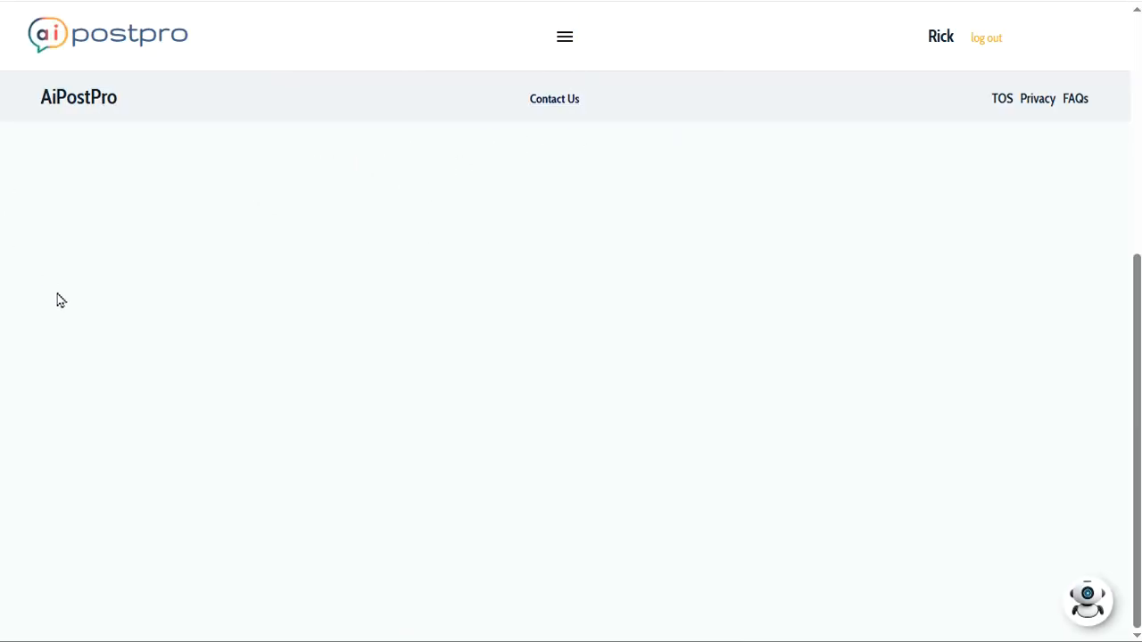
{"action": "left_click", "coordinate": [562, 41]}
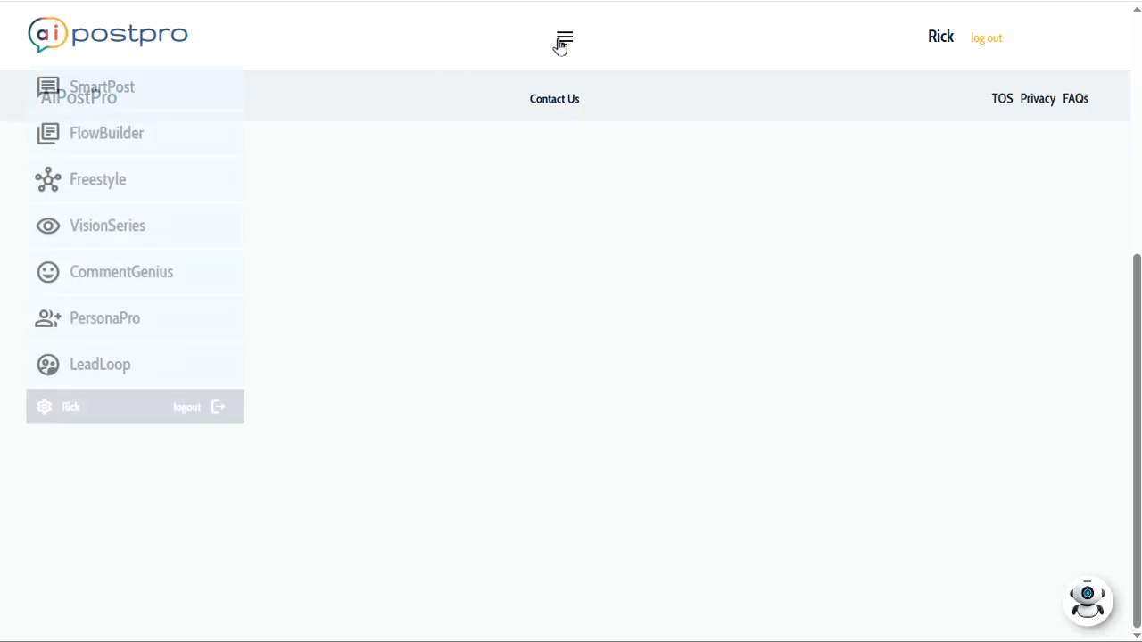
{"action": "left_click", "coordinate": [86, 226]}
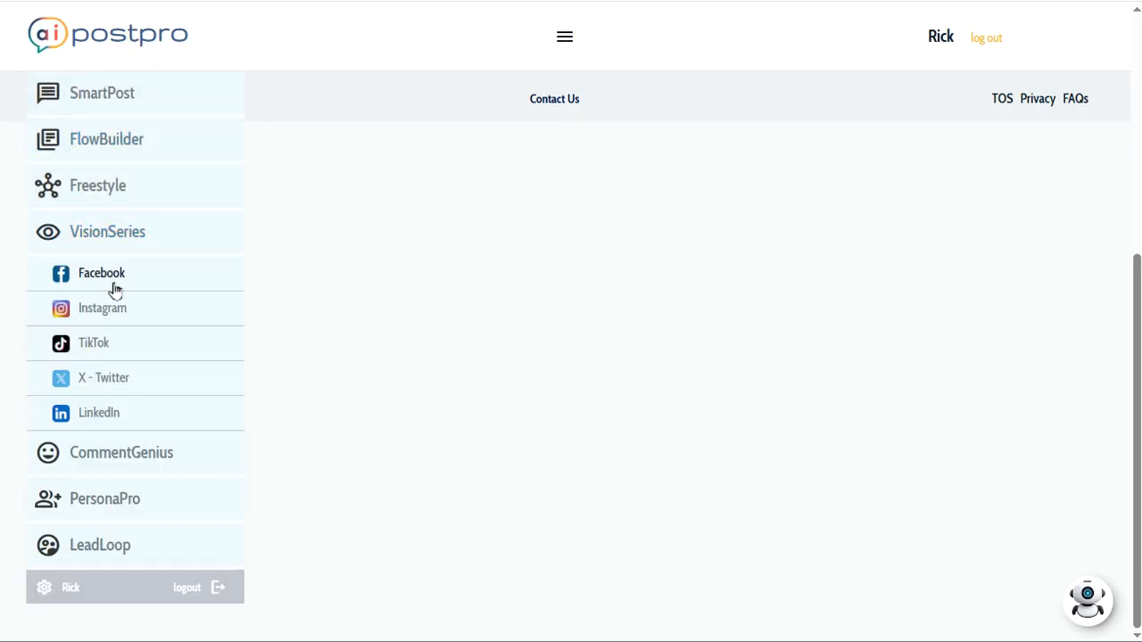
{"action": "left_click", "coordinate": [100, 275]}
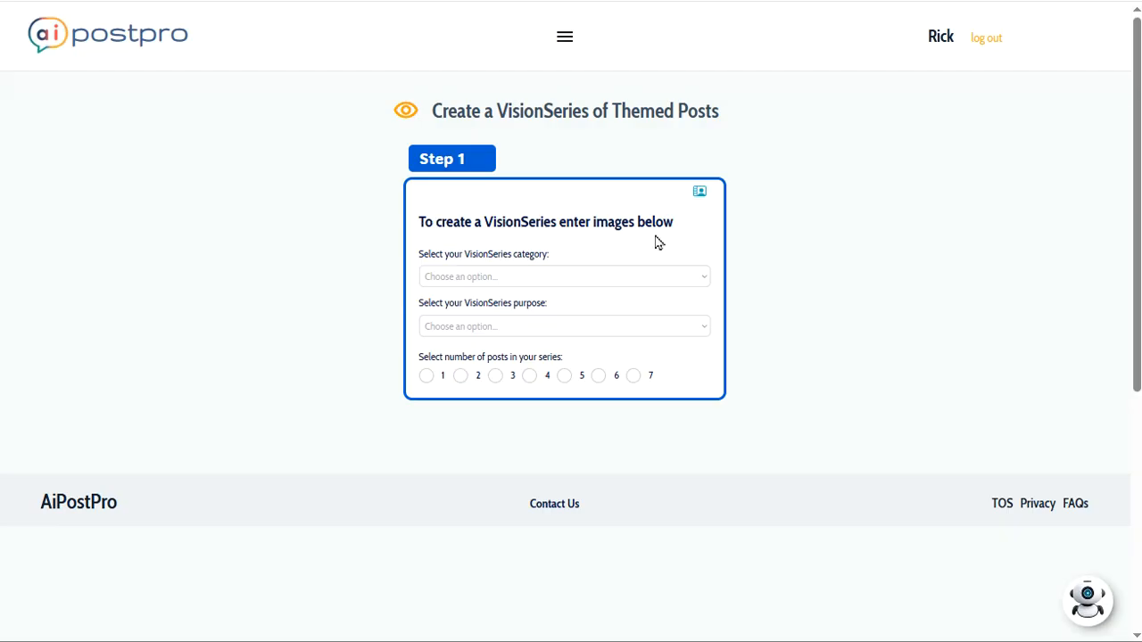
- Set the VisionSeries category to Real Estate, the purpose to Home Showcase For Sale and the number of posts to 7
{"action": "left_click", "coordinate": [476, 276]}
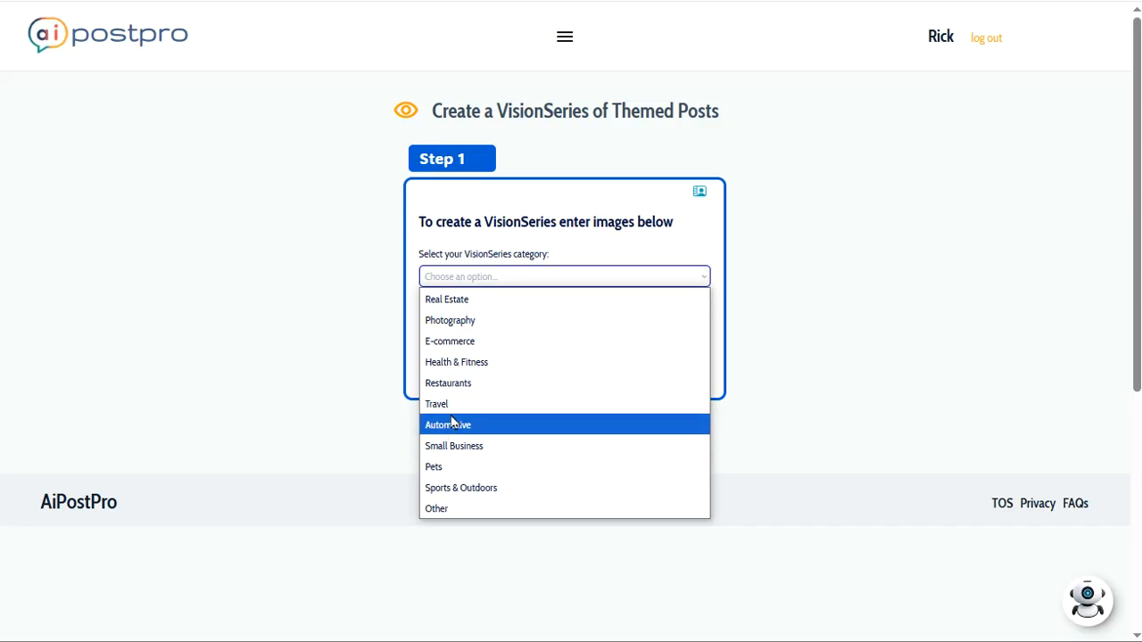
{"action": "left_click", "coordinate": [459, 299]}
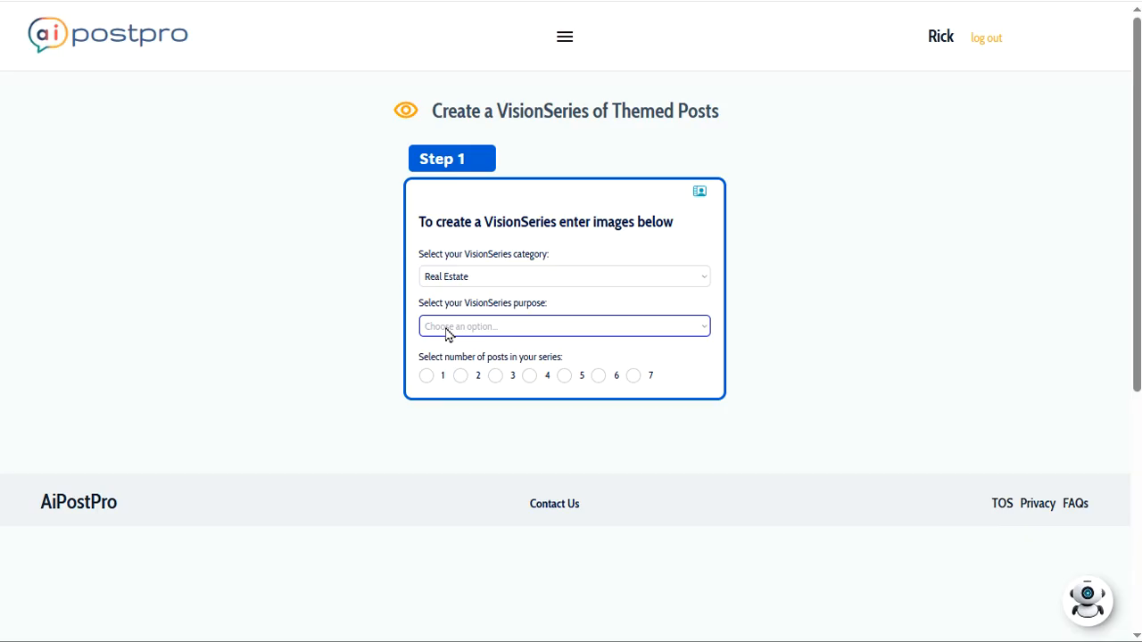
{"action": "left_click", "coordinate": [447, 329]}
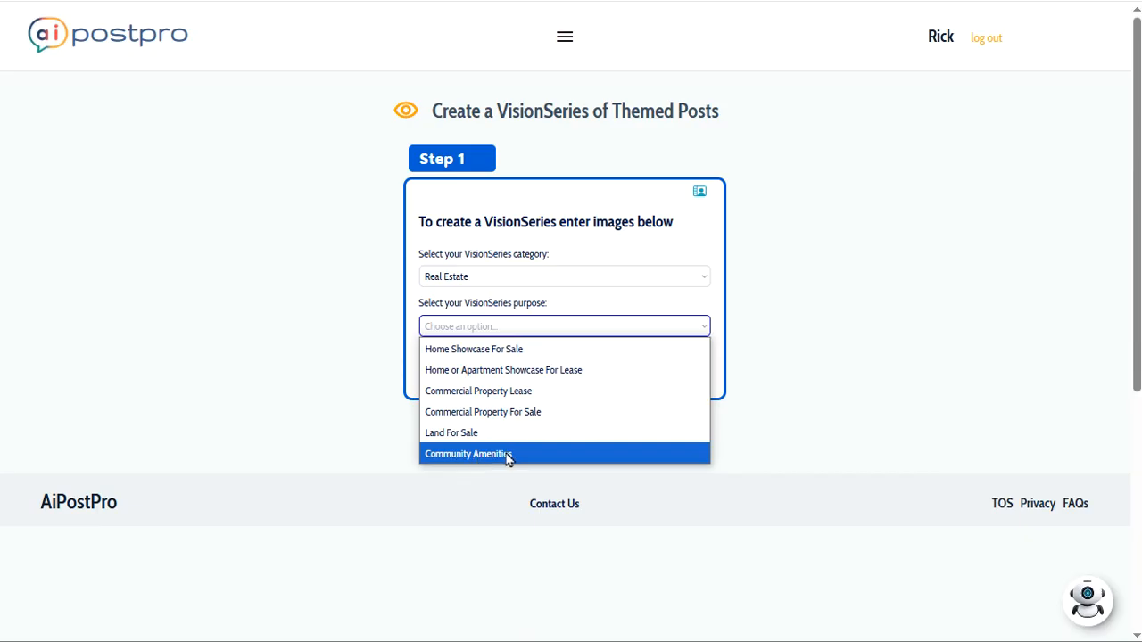
{"action": "left_click", "coordinate": [505, 350]}
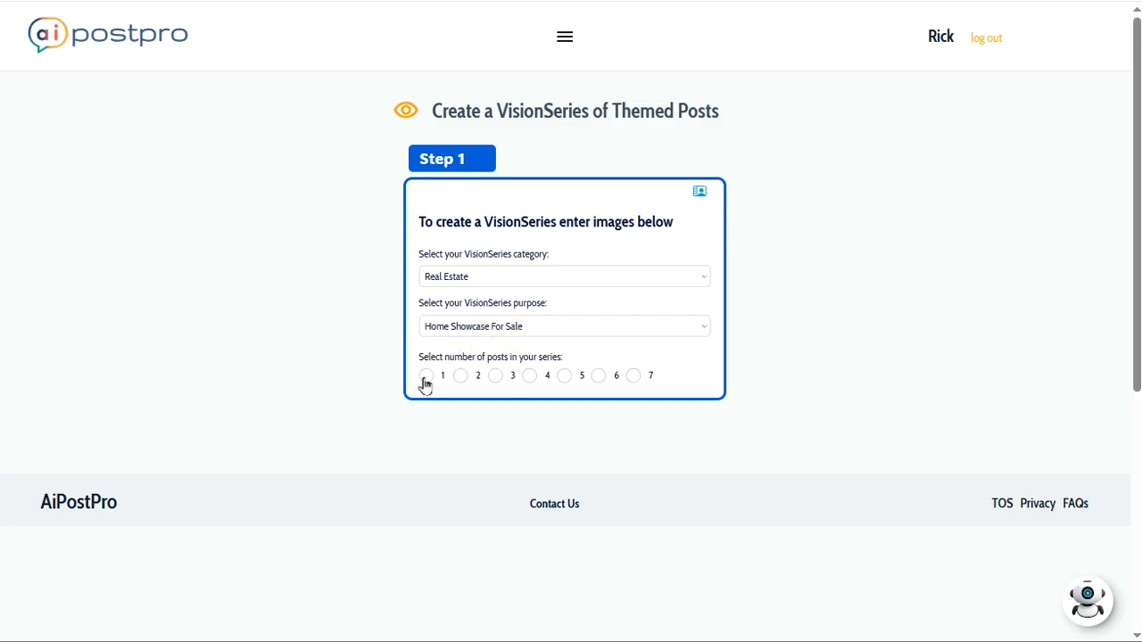
{"action": "left_click", "coordinate": [633, 376]}
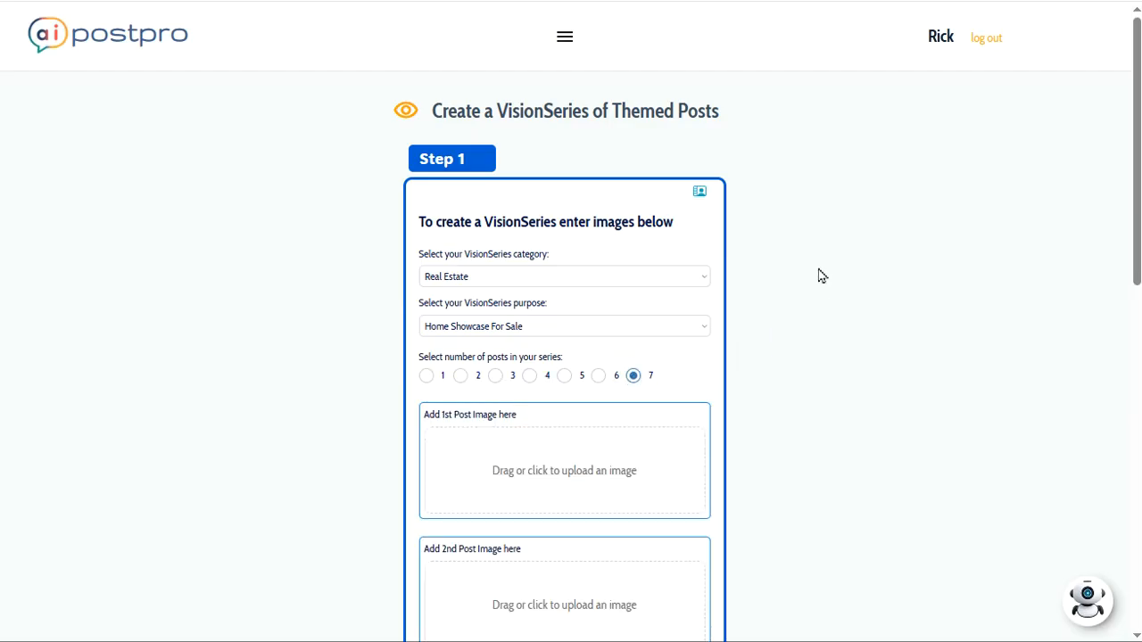
- Add the entrance, living room, covered patio and pool photos as the images for the 1st to 4th posts
{"action": "scroll", "coordinate": [822, 276], "scroll_direction": "down", "scroll_amount": 3}
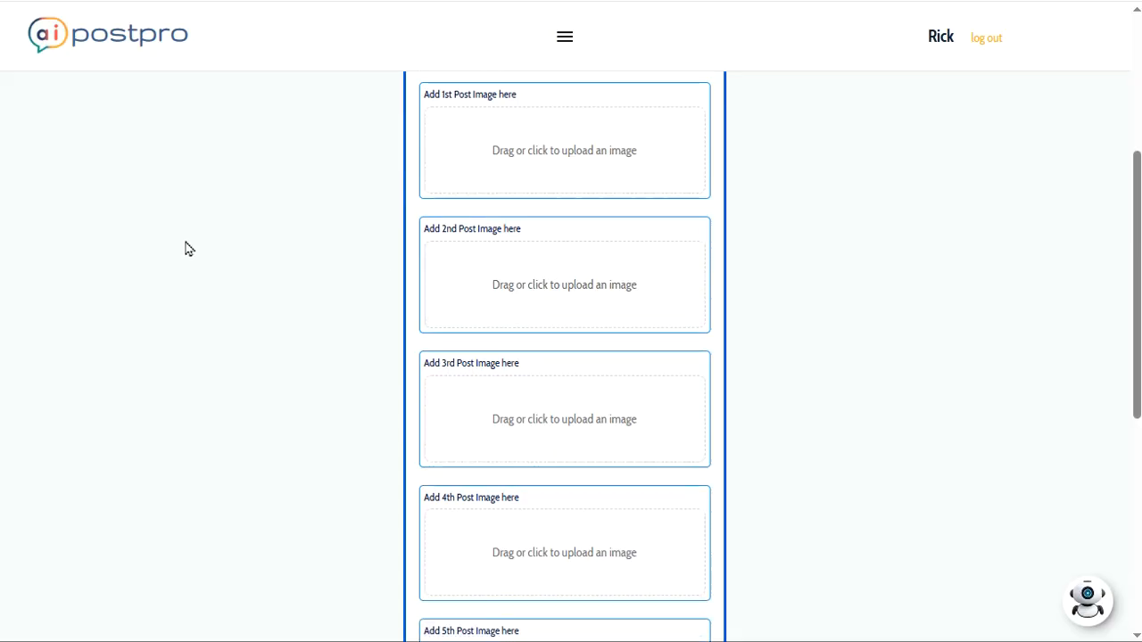
{"action": "left_click_drag", "start_coordinate": [347, 146], "coordinate": [584, 135]}
{"action": "left_click_drag", "start_coordinate": [287, 236], "coordinate": [523, 287]}
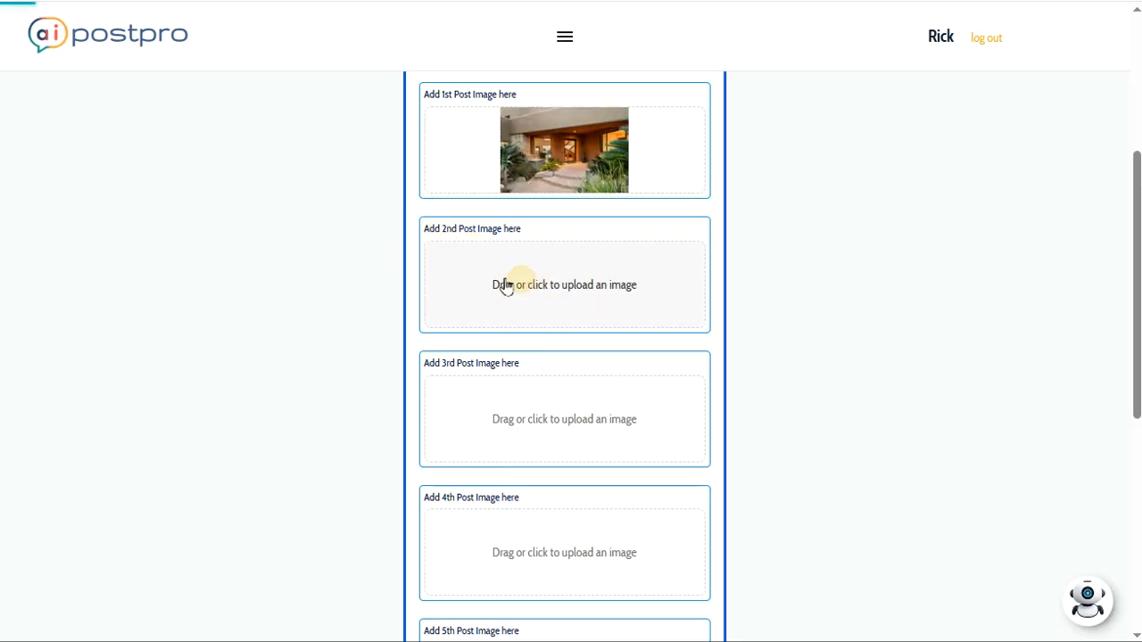
{"action": "left_click_drag", "start_coordinate": [85, 309], "coordinate": [531, 413]}
{"action": "left_click_drag", "start_coordinate": [353, 486], "coordinate": [541, 532]}
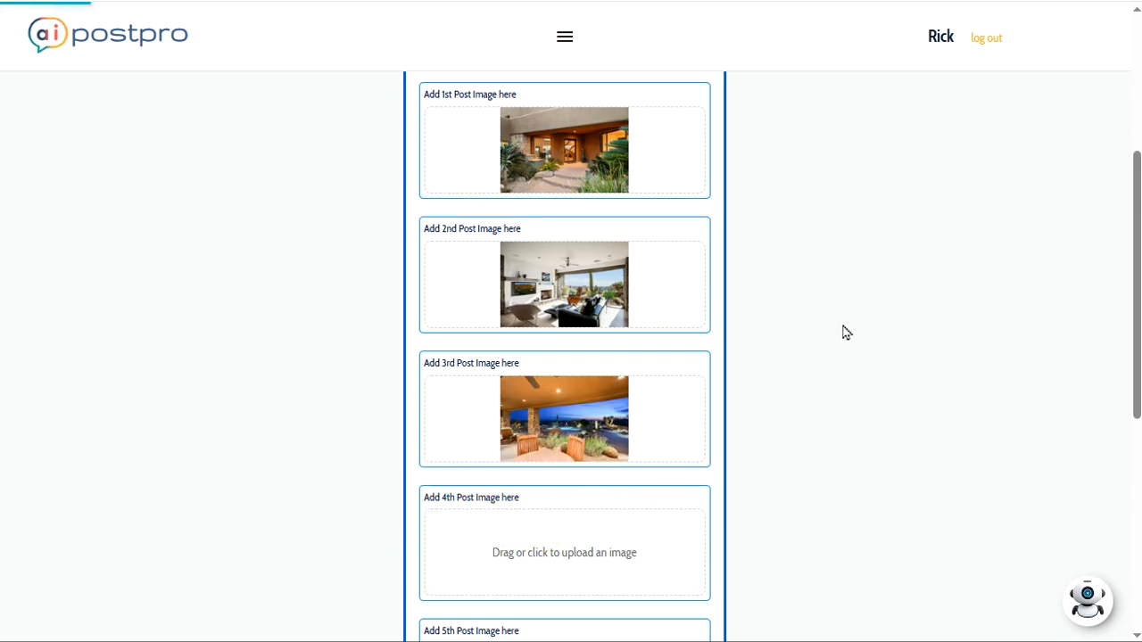
- Add the remaining home photos as the images for the 5th to 7th posts and process all the images
{"action": "scroll", "coordinate": [830, 304], "scroll_direction": "down", "scroll_amount": 2}
{"action": "scroll", "coordinate": [814, 290], "scroll_direction": "down", "scroll_amount": 3}
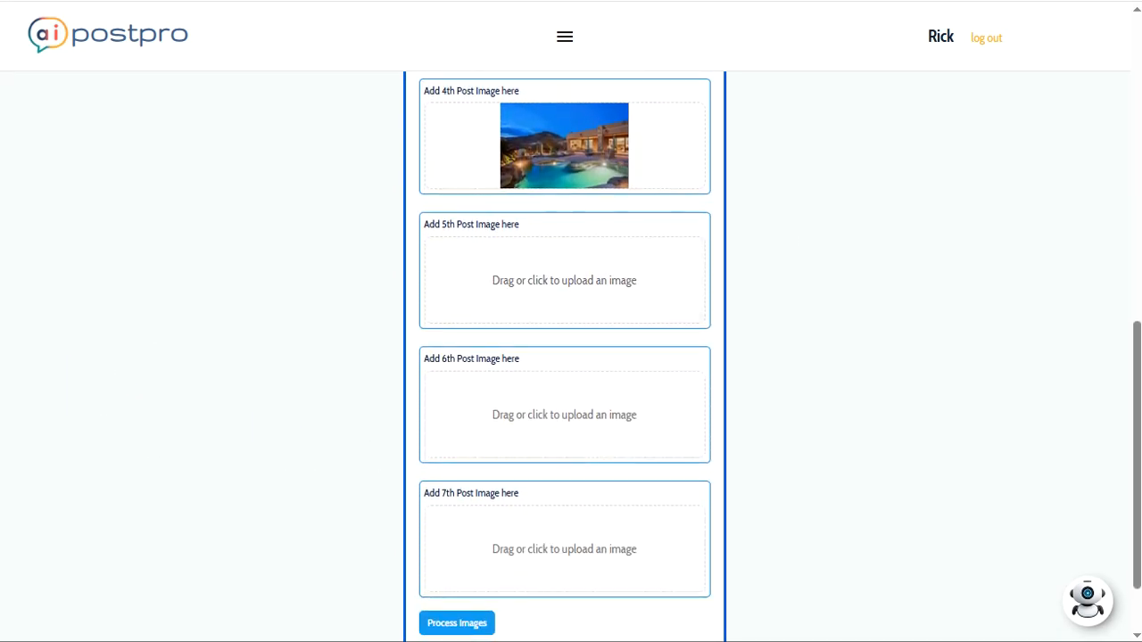
{"action": "left_click_drag", "start_coordinate": [402, 375], "coordinate": [590, 276]}
{"action": "left_click_drag", "start_coordinate": [92, 383], "coordinate": [532, 407]}
{"action": "left_click_drag", "start_coordinate": [128, 559], "coordinate": [543, 561]}
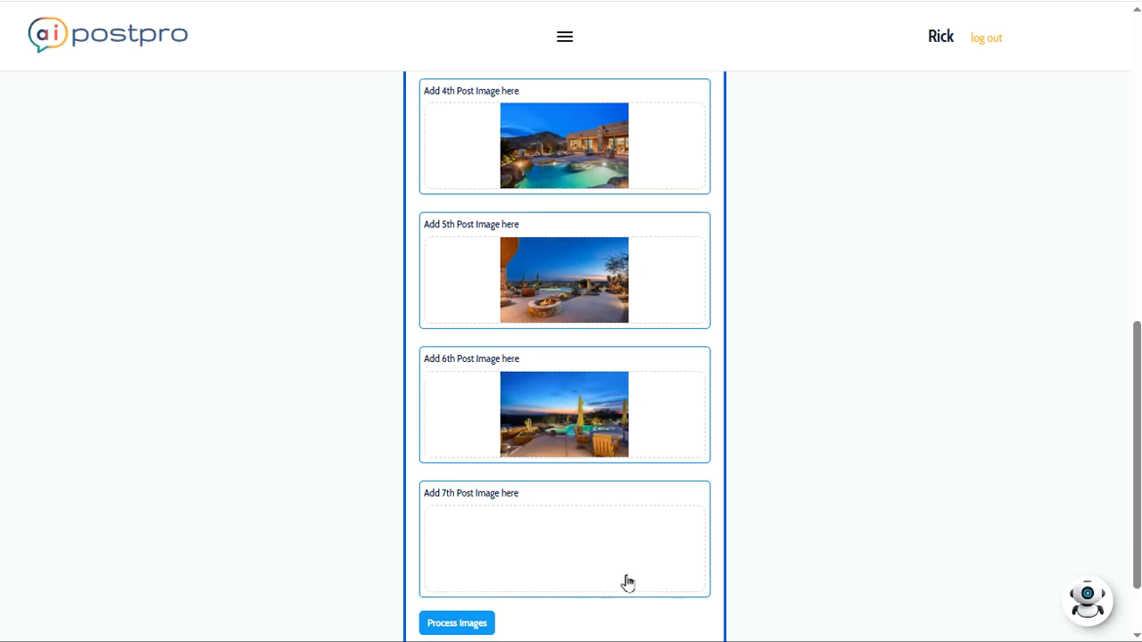
{"action": "left_click", "coordinate": [458, 624]}
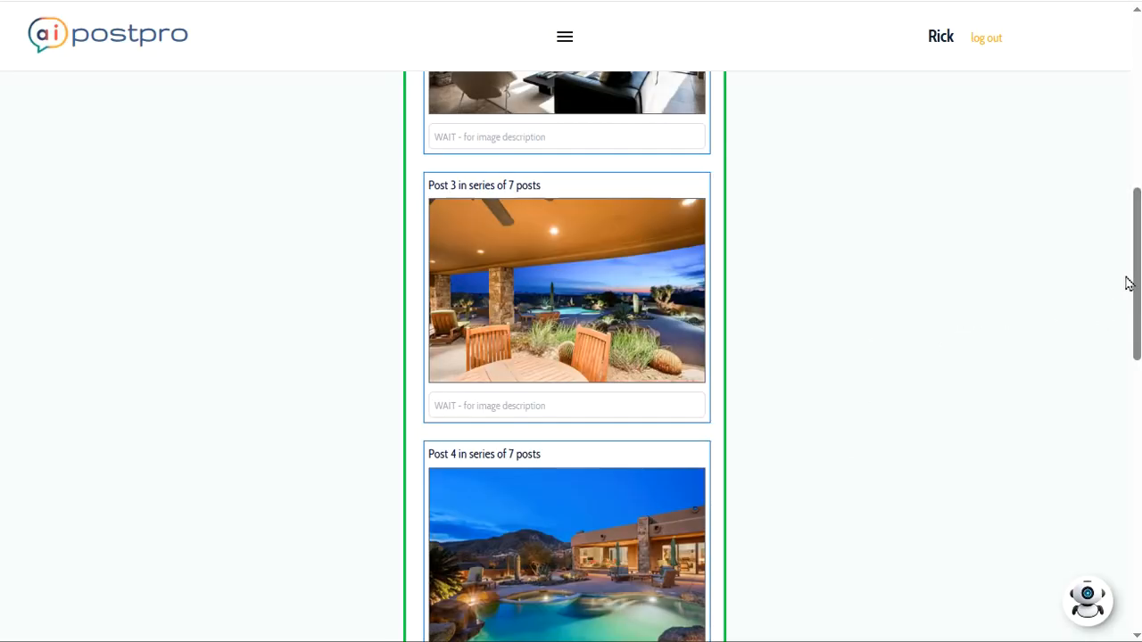
- Review the generated image descriptions for all seven posts in the series
{"action": "left_click_drag", "start_coordinate": [1136, 268], "coordinate": [1131, 140]}
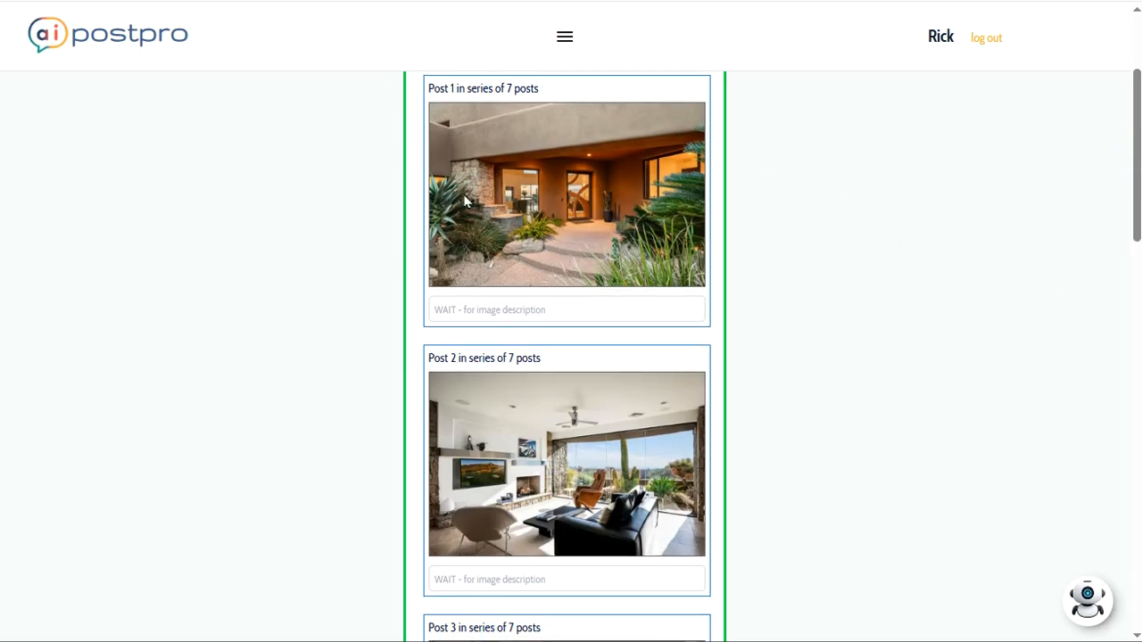
{"action": "left_click", "coordinate": [440, 310]}
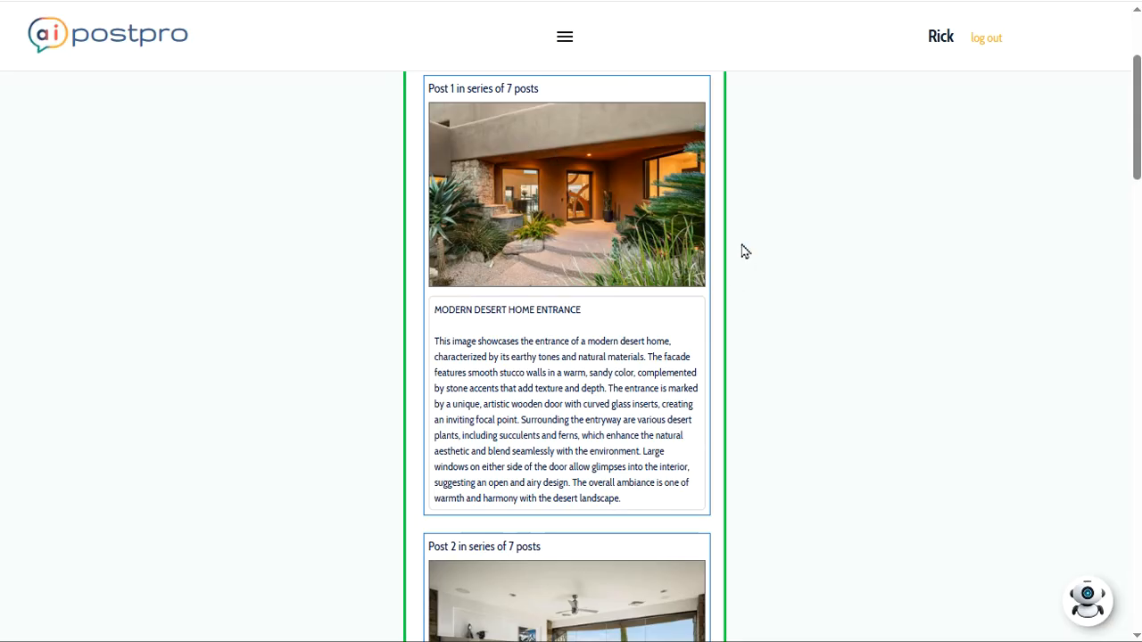
{"action": "scroll", "coordinate": [748, 251], "scroll_direction": "down", "scroll_amount": 5}
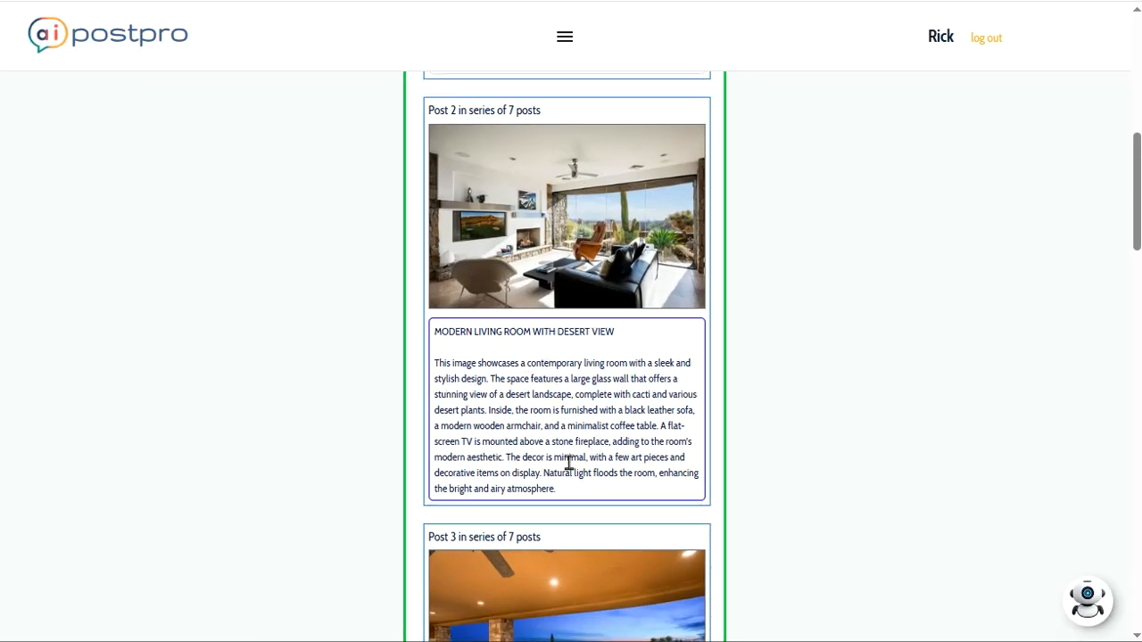
{"action": "scroll", "coordinate": [794, 344], "scroll_direction": "down", "scroll_amount": 1}
{"action": "scroll", "coordinate": [797, 338], "scroll_direction": "down", "scroll_amount": 5}
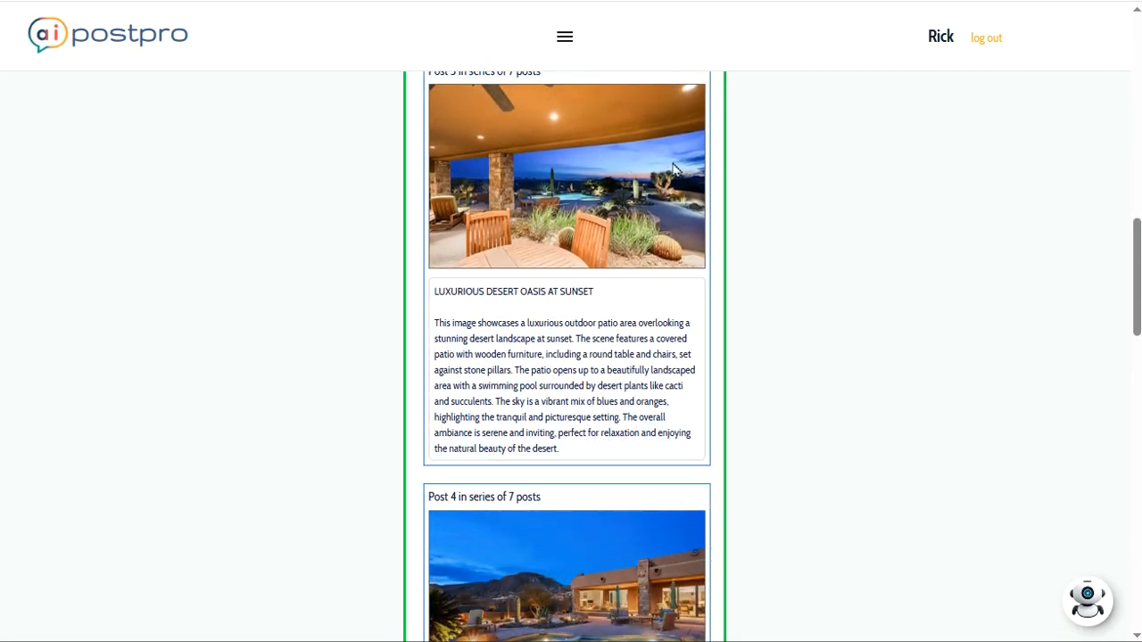
{"action": "scroll", "coordinate": [797, 301], "scroll_direction": "down", "scroll_amount": 2}
{"action": "scroll", "coordinate": [800, 305], "scroll_direction": "down", "scroll_amount": 3}
{"action": "scroll", "coordinate": [800, 318], "scroll_direction": "down", "scroll_amount": 6}
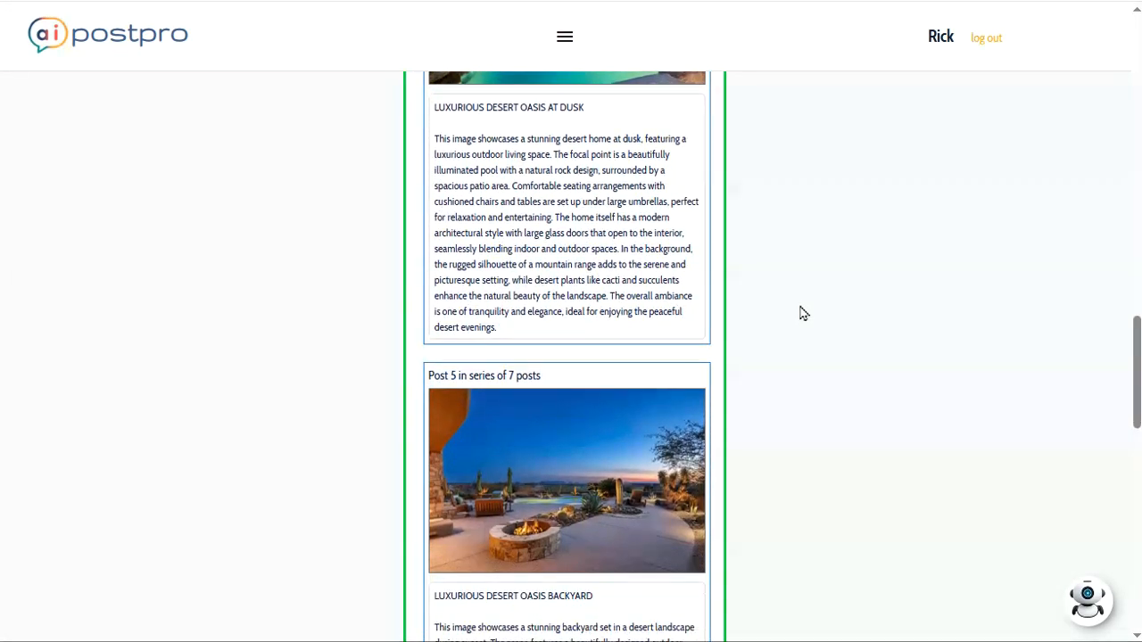
{"action": "scroll", "coordinate": [803, 335], "scroll_direction": "down", "scroll_amount": 5}
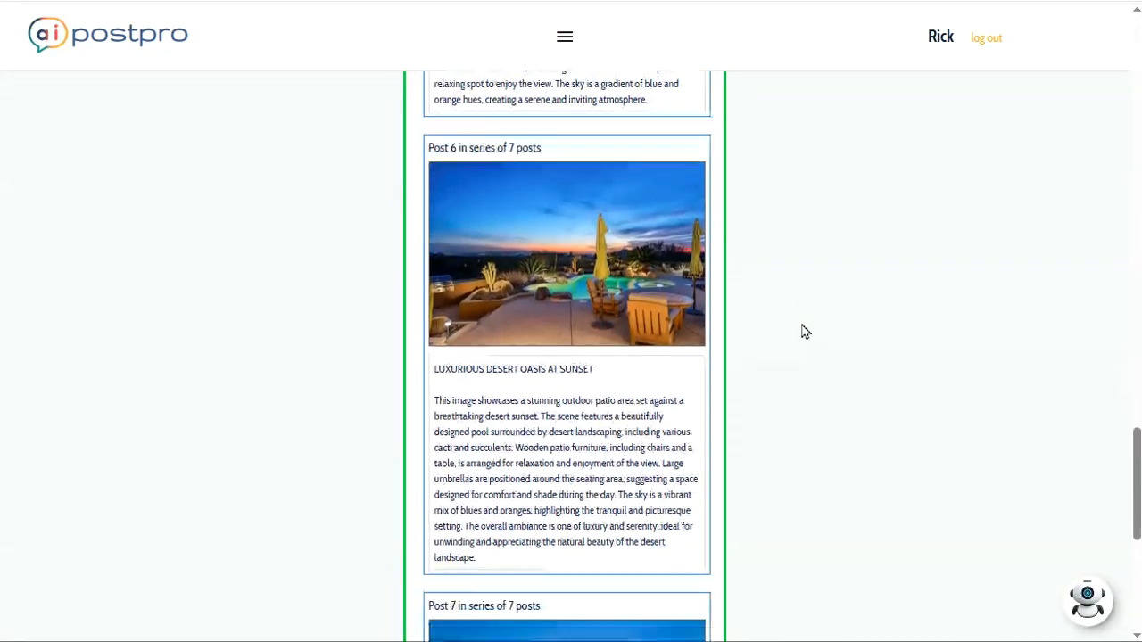
{"action": "scroll", "coordinate": [803, 336], "scroll_direction": "down", "scroll_amount": 2}
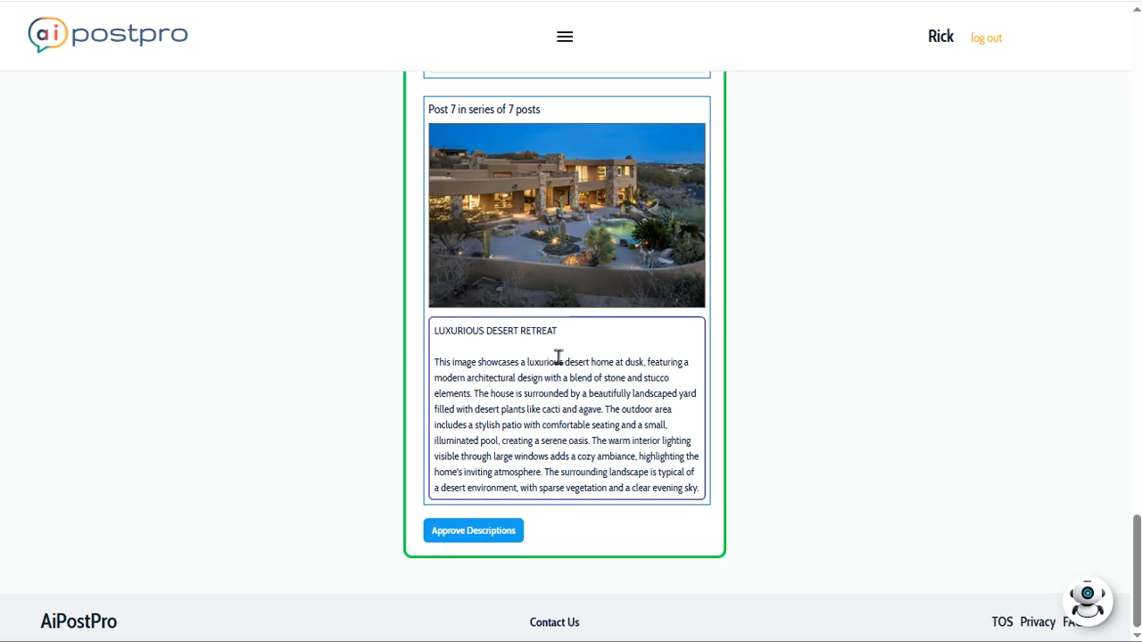
- Replace "dusk" with "just before dark" in the Post 7 description and approve the descriptions
{"action": "left_click_drag", "start_coordinate": [627, 360], "coordinate": [641, 358]}
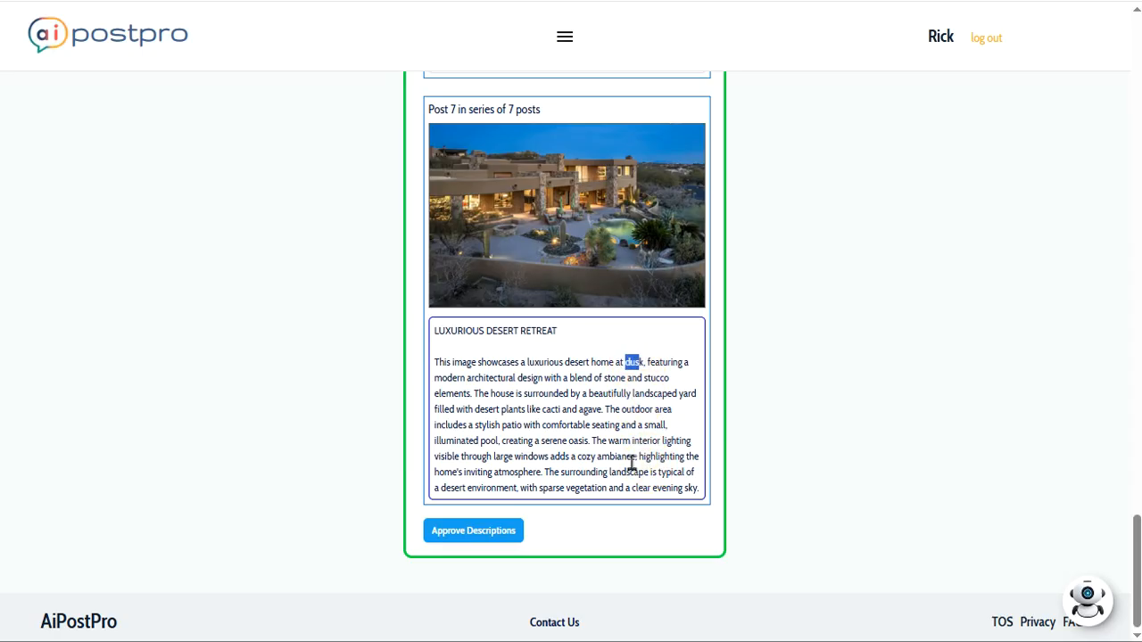
{"action": "key", "text": "BackSpace"}
{"action": "type", "text": "just before dfar"}
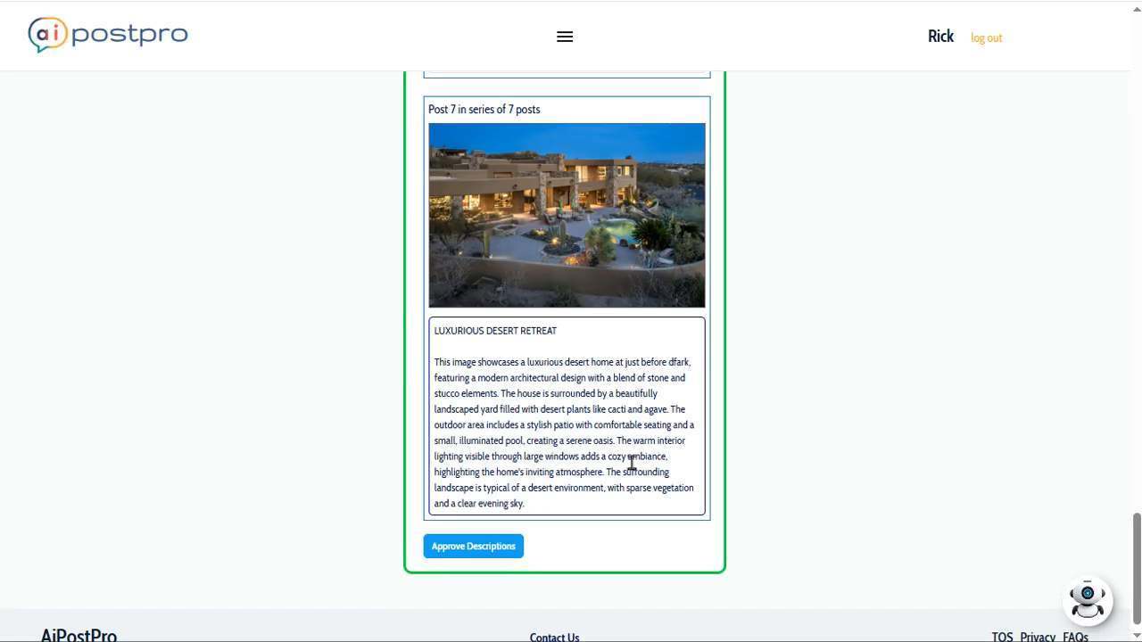
{"action": "key", "text": "Left"}
{"action": "left_click", "coordinate": [474, 547]}
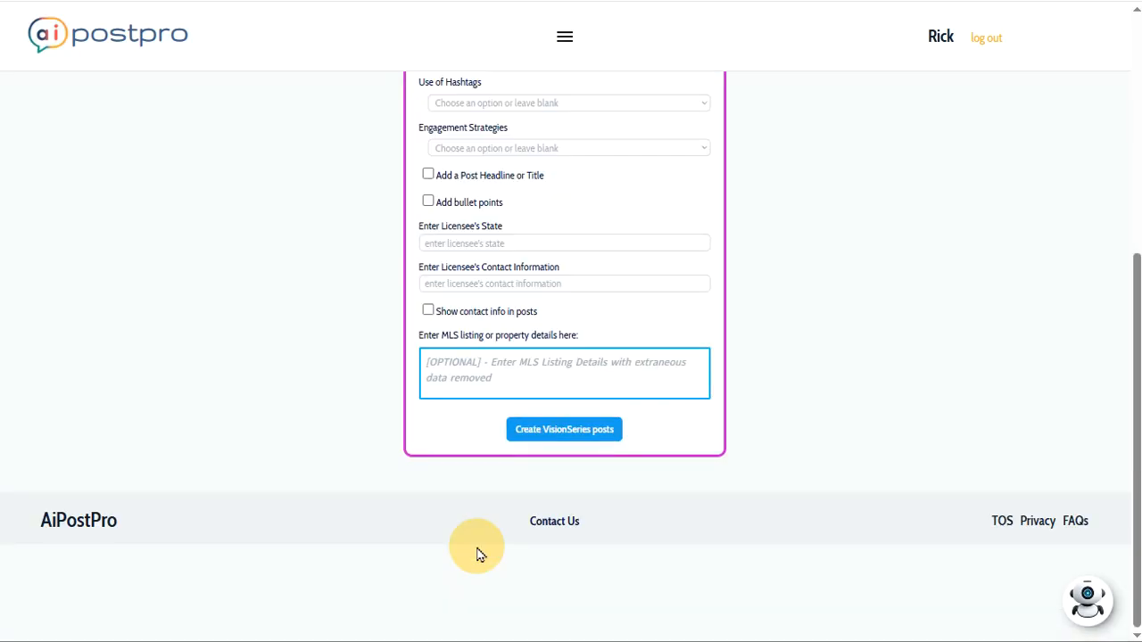
- Set the post series' custom persona to Version of Me and the reading level to College level
{"action": "scroll", "coordinate": [956, 328], "scroll_direction": "up", "scroll_amount": 1}
{"action": "scroll", "coordinate": [956, 329], "scroll_direction": "up", "scroll_amount": 3}
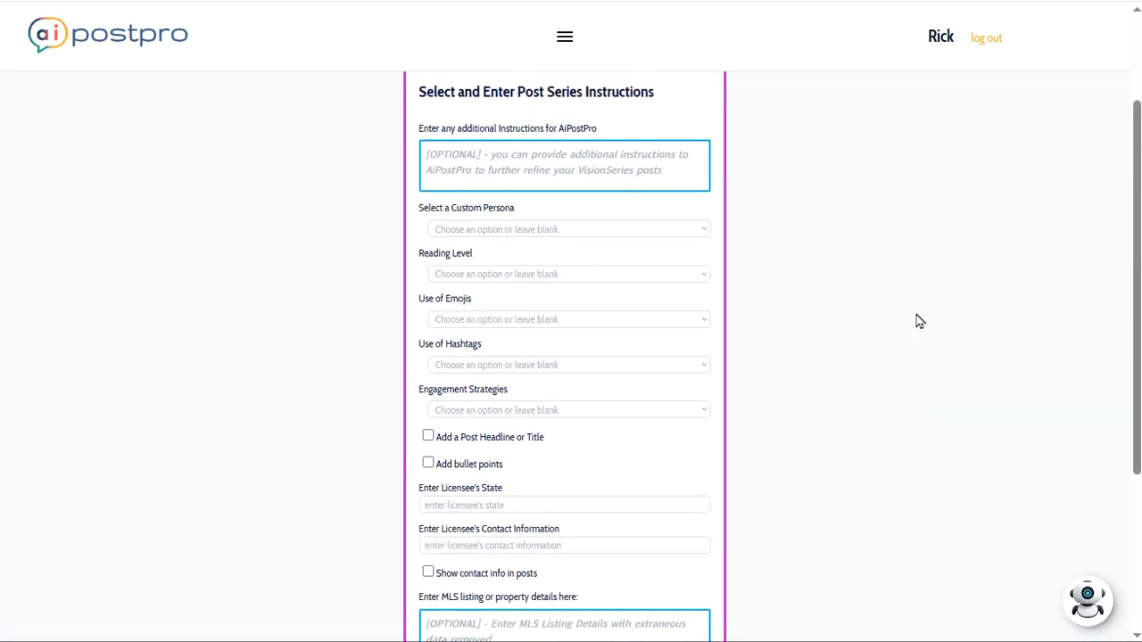
{"action": "left_click", "coordinate": [578, 250]}
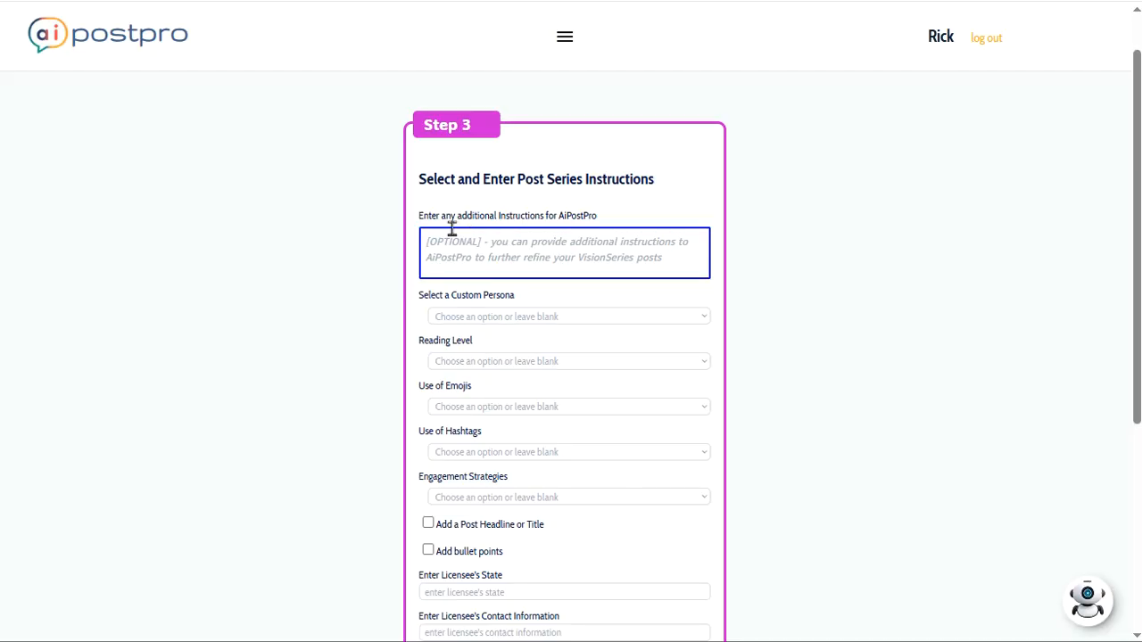
{"action": "left_click", "coordinate": [468, 320]}
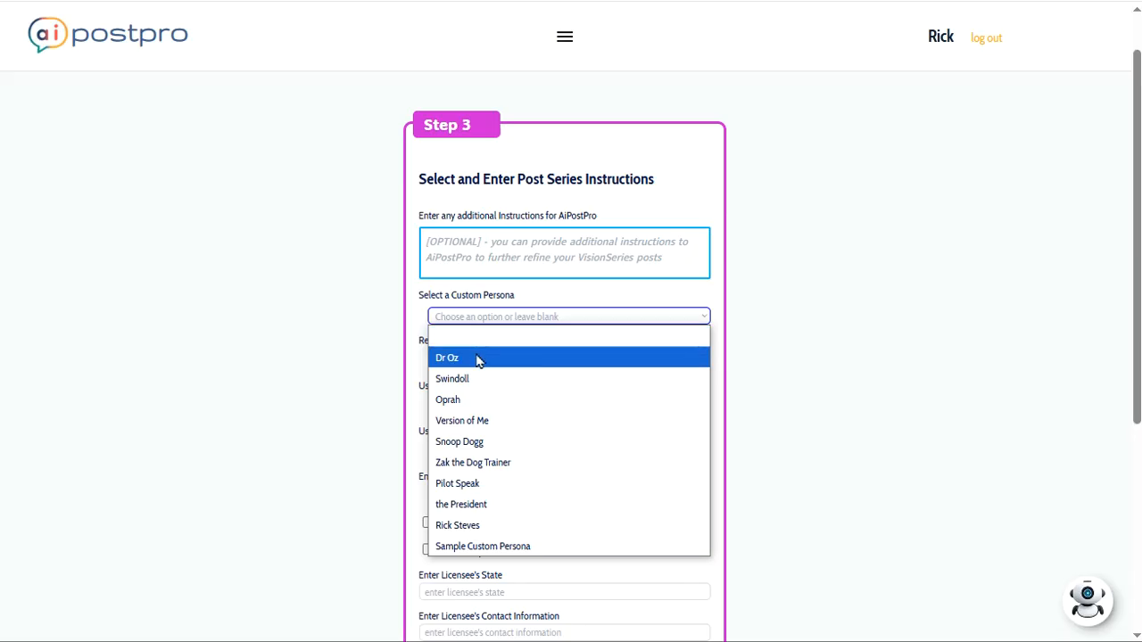
{"action": "left_click", "coordinate": [496, 422]}
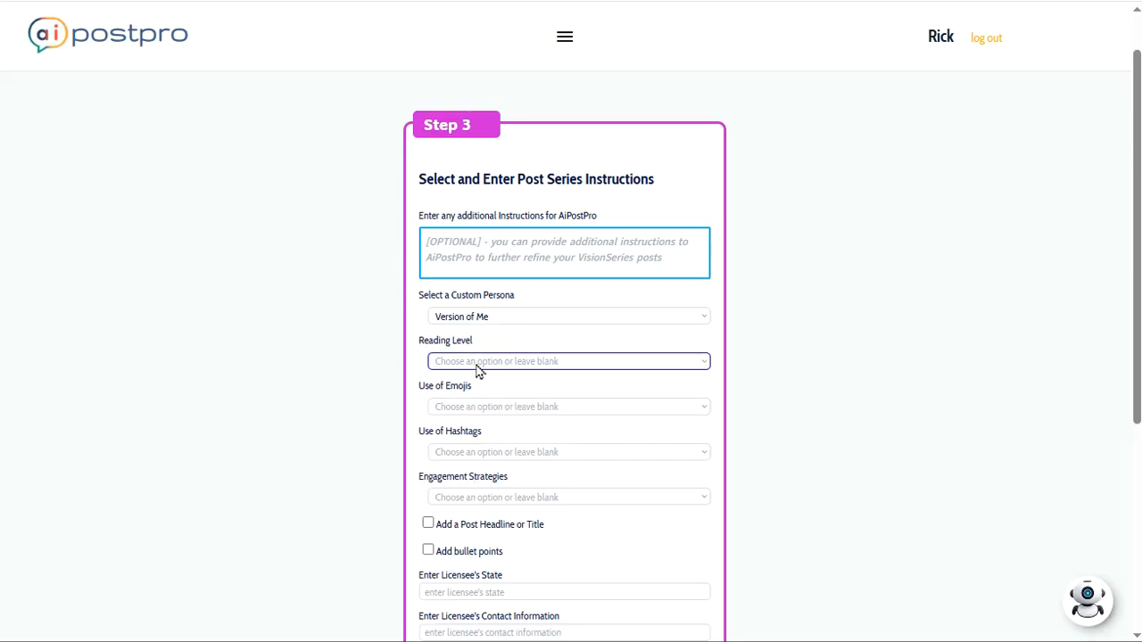
{"action": "left_click", "coordinate": [477, 362]}
{"action": "left_click", "coordinate": [485, 445]}
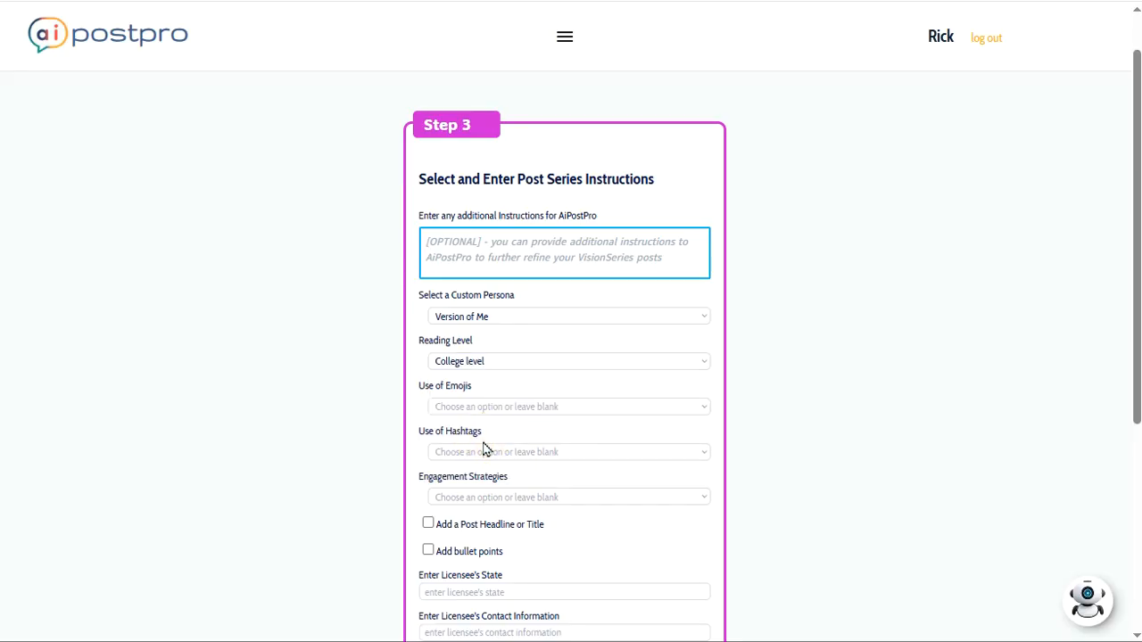
- Set the posts to use a heavy amount of emojis and a heavy amount of hashtags
{"action": "left_click", "coordinate": [478, 412]}
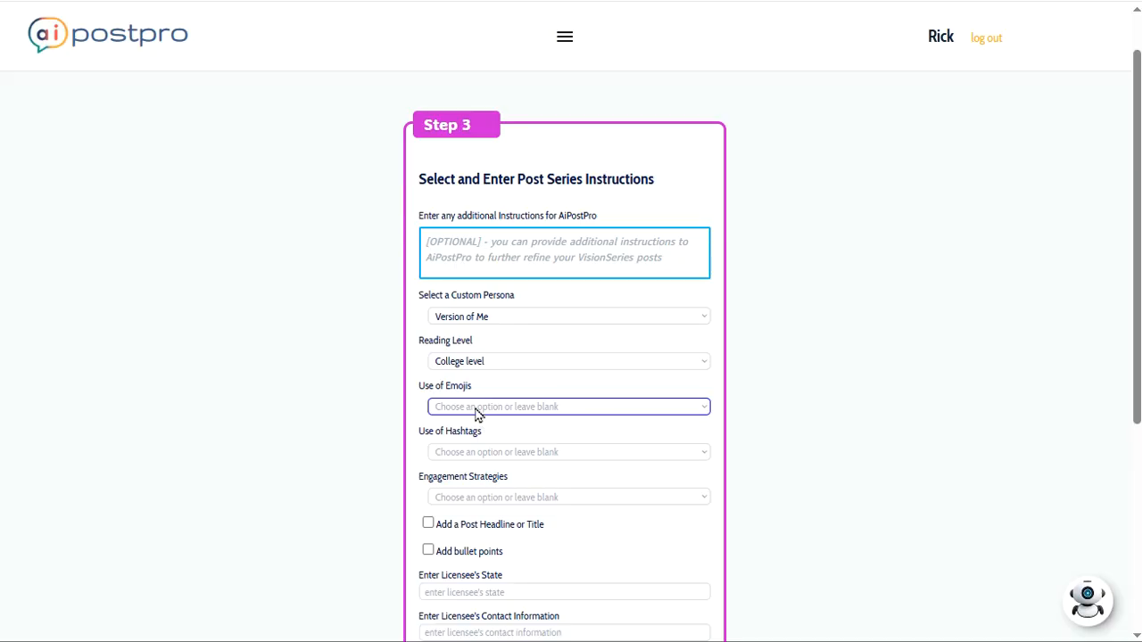
{"action": "left_click", "coordinate": [478, 413]}
{"action": "left_click", "coordinate": [482, 510]}
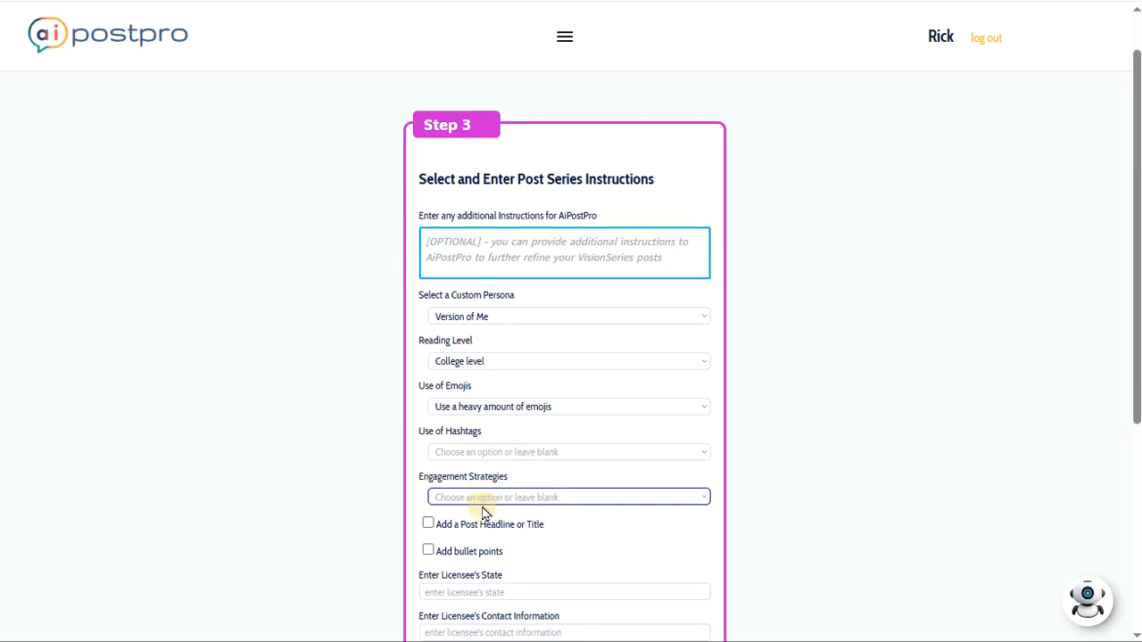
{"action": "left_click", "coordinate": [468, 452]}
{"action": "left_click", "coordinate": [471, 555]}
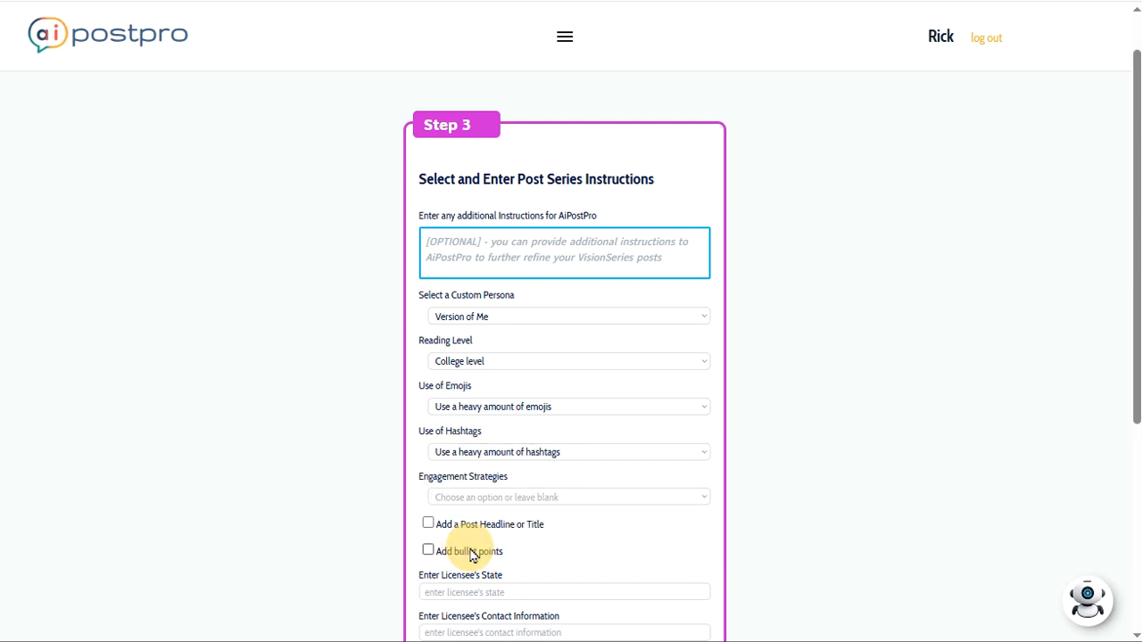
{"action": "scroll", "coordinate": [556, 438], "scroll_direction": "down", "scroll_amount": 2}
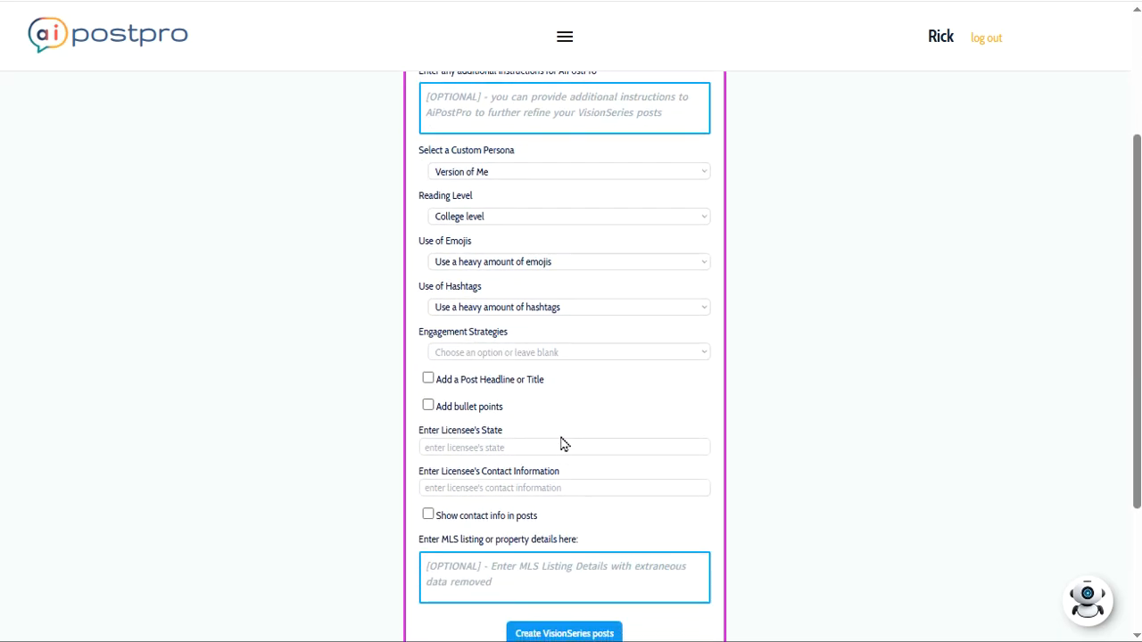
- Set the engagement strategy to "Tag-a-Friend" Posts and include a post headline and bullet points
{"action": "left_click", "coordinate": [502, 354]}
{"action": "left_click_drag", "start_coordinate": [1130, 284], "coordinate": [1124, 371]}
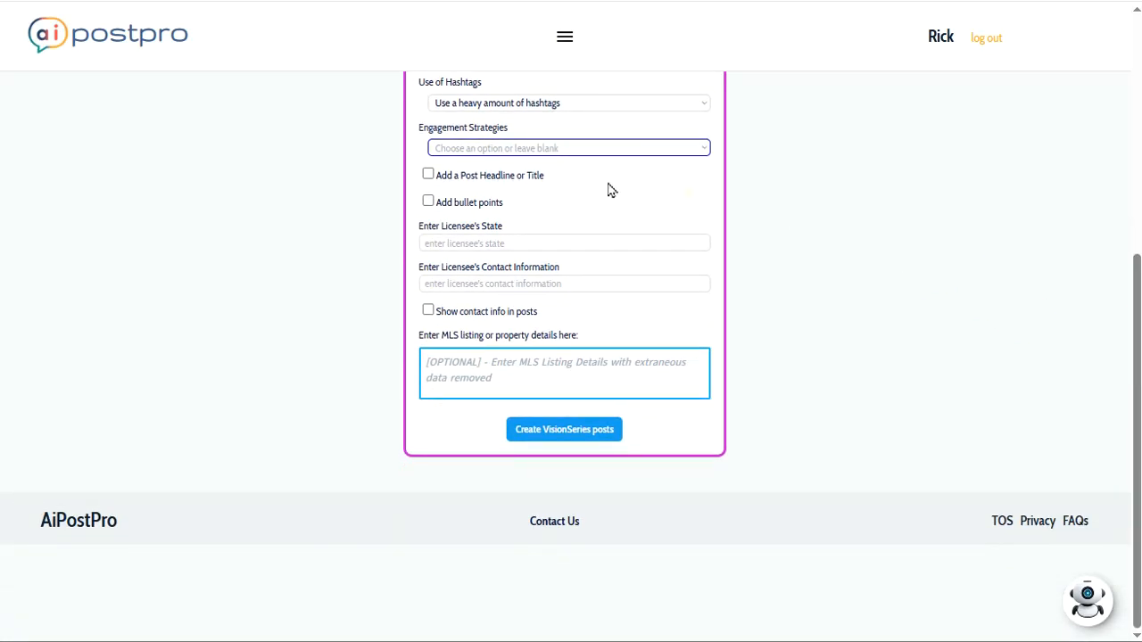
{"action": "left_click", "coordinate": [535, 149]}
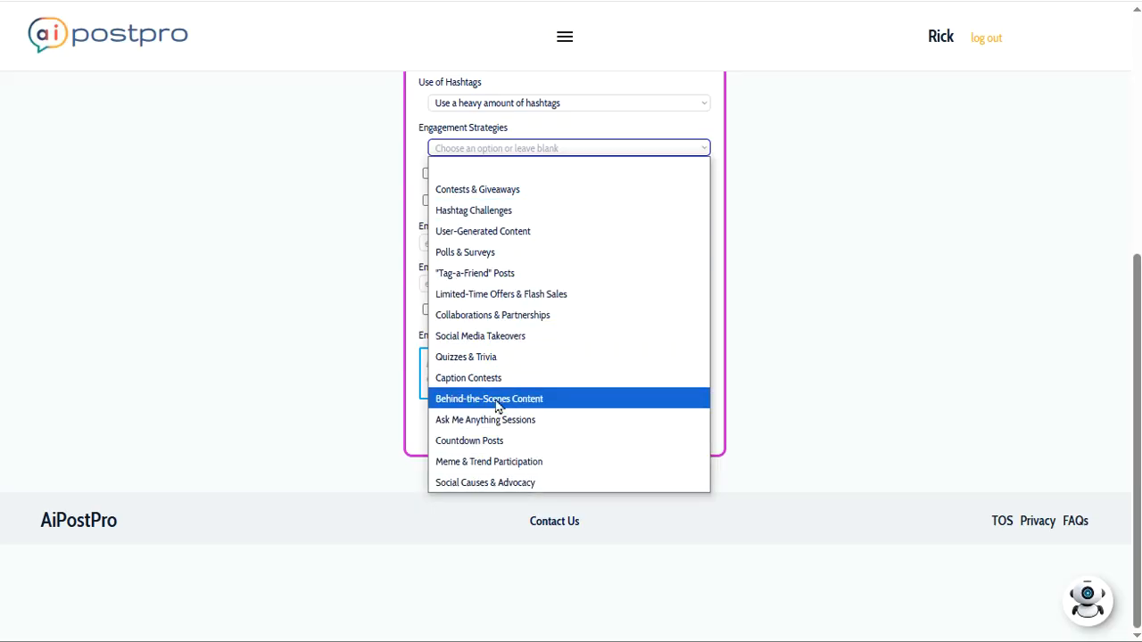
{"action": "left_click", "coordinate": [468, 275]}
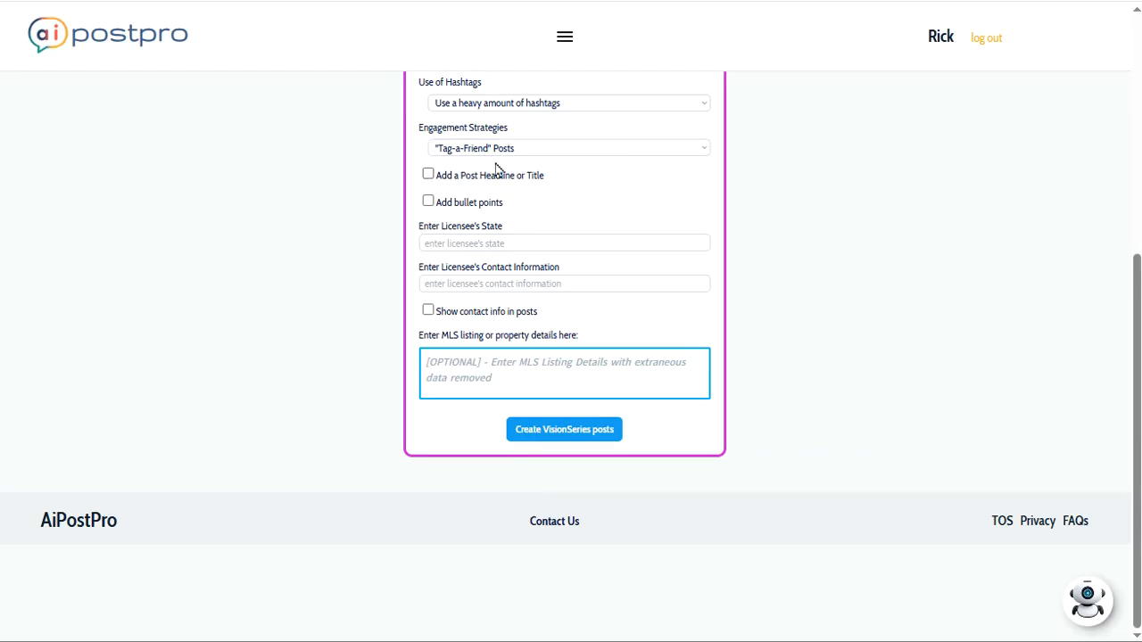
{"action": "left_click", "coordinate": [429, 177]}
{"action": "left_click", "coordinate": [429, 202]}
- Enter Arizona as the licensee's state, fill in the licensee's contact information, and have it shown in the posts
{"action": "left_click", "coordinate": [440, 242]}
{"action": "type", "text": "Arizona"}
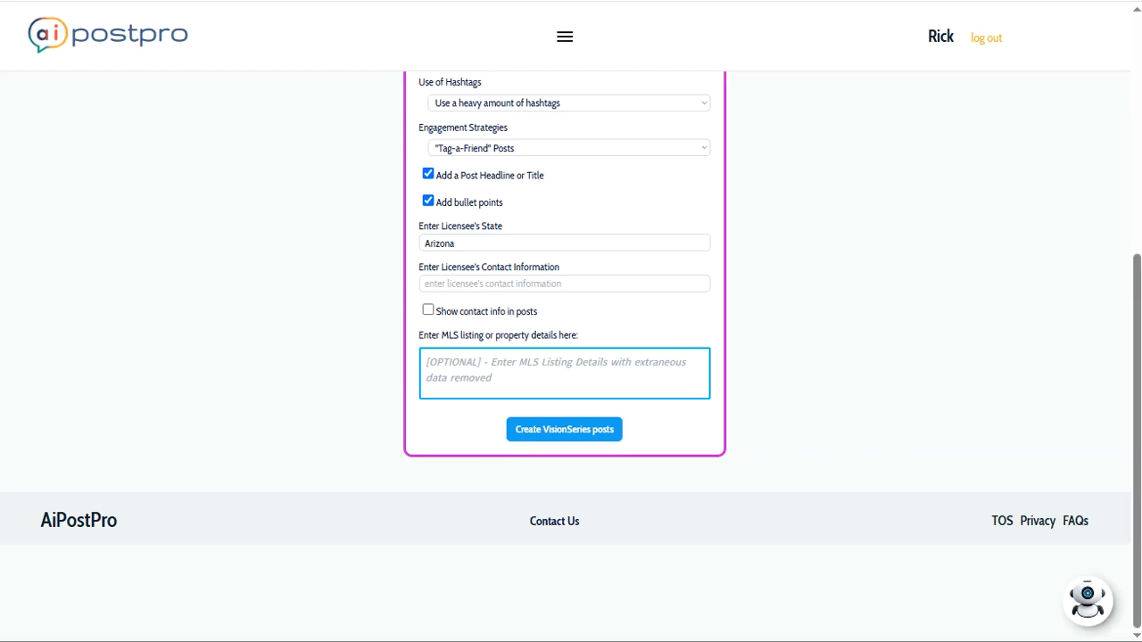
{"action": "left_click", "coordinate": [448, 285]}
{"action": "key", "text": "ctrl+v"}
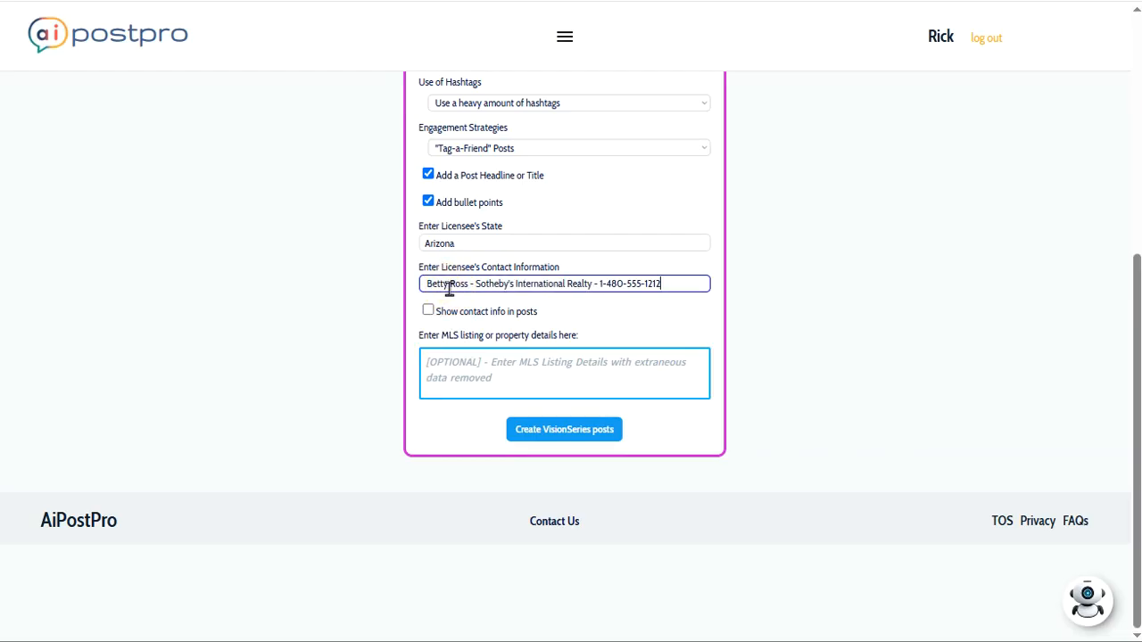
{"action": "left_click", "coordinate": [427, 312]}
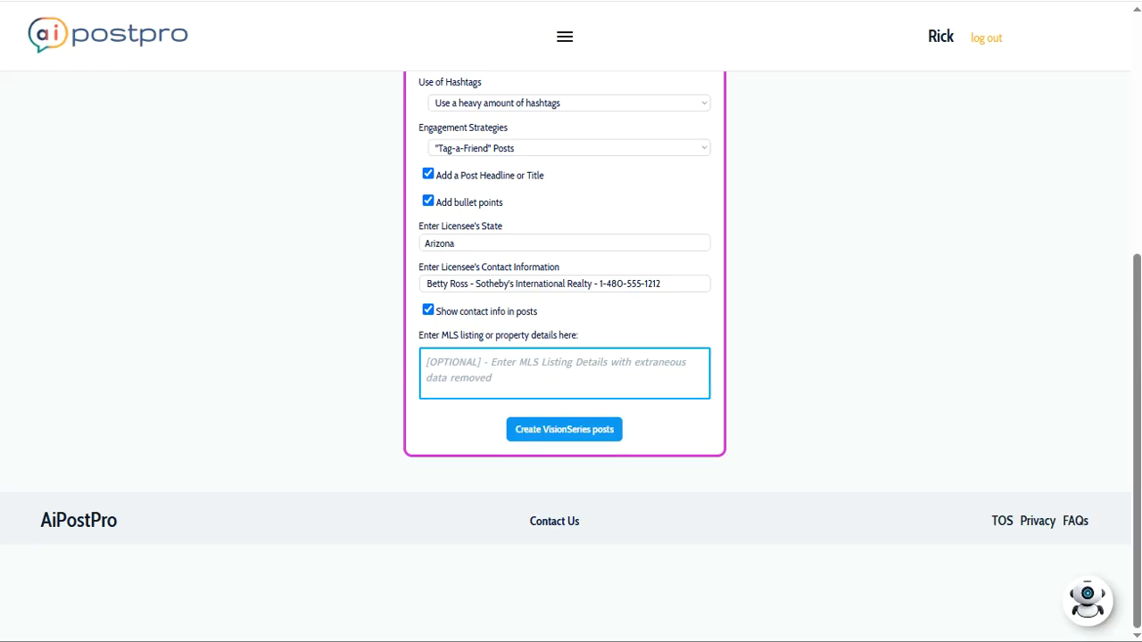
- On the Apache Peak 27 listing page, copy the property details from the address through the closing property summary
{"action": "key", "text": "ctrl+Tab"}
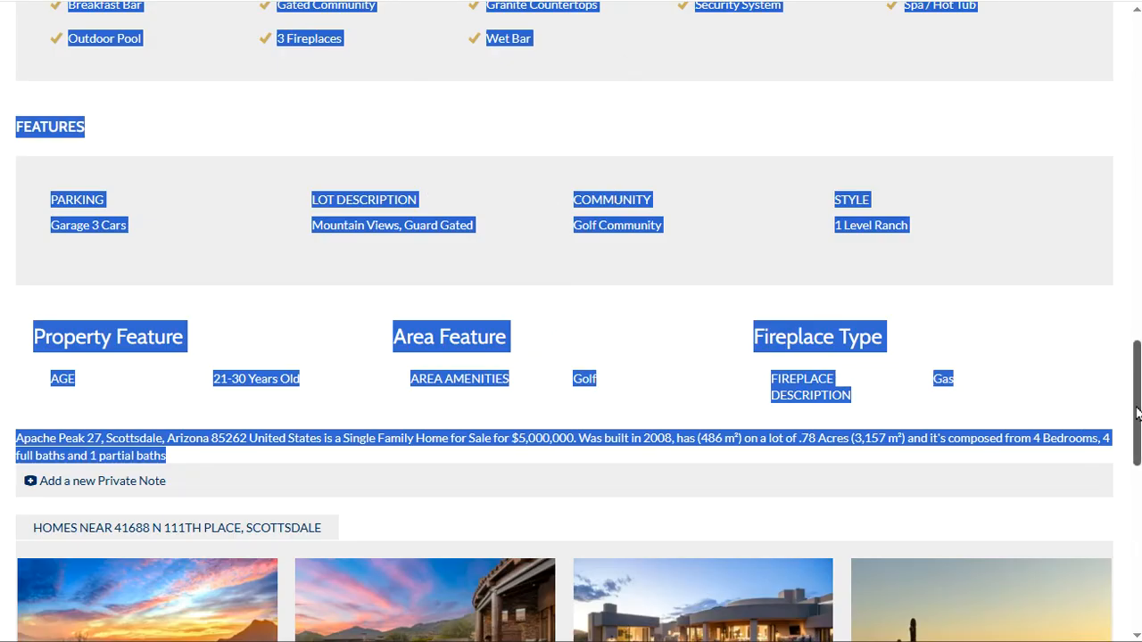
{"action": "key", "text": "Home"}
{"action": "left_click", "coordinate": [255, 234]}
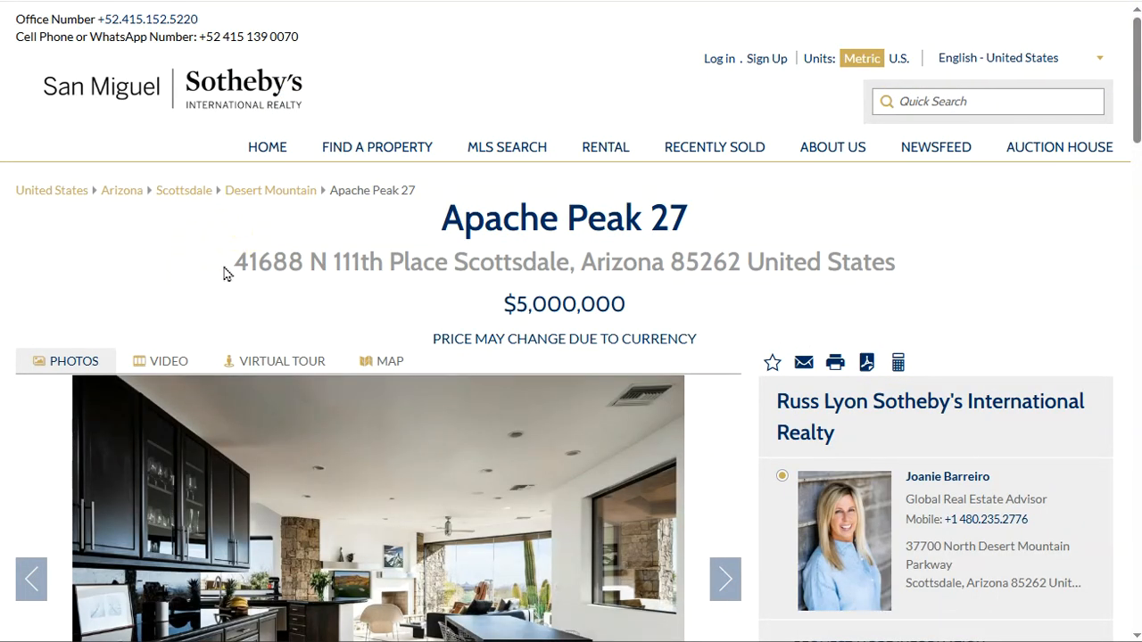
{"action": "left_click_drag", "start_coordinate": [234, 263], "coordinate": [625, 362]}
{"action": "scroll", "coordinate": [589, 622], "scroll_direction": "down", "scroll_amount": 3}
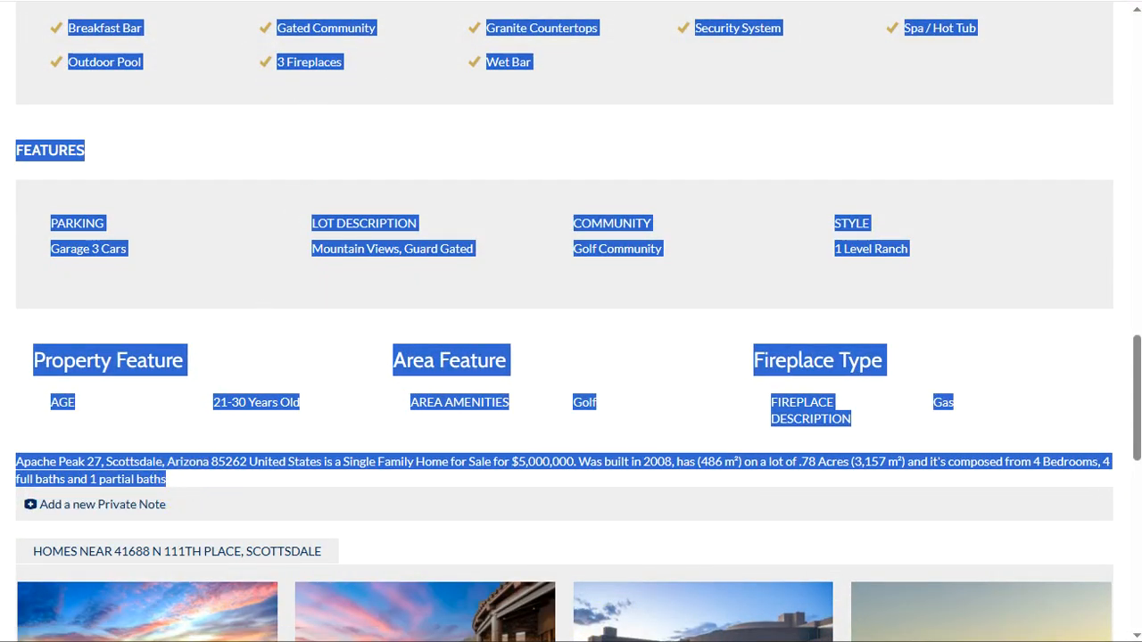
- Return to AiPostPro, paste the copied listing text as the MLS property details, and create the VisionSeries posts
{"action": "key", "text": "ctrl+Tab"}
{"action": "left_click", "coordinate": [465, 365]}
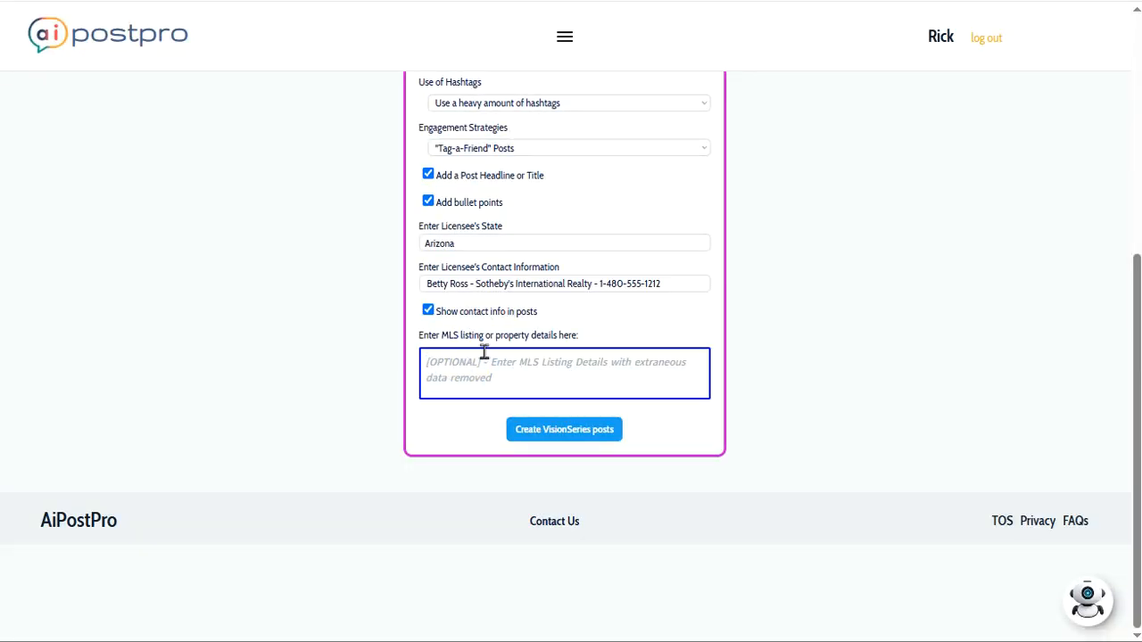
{"action": "key", "text": "ctrl+v"}
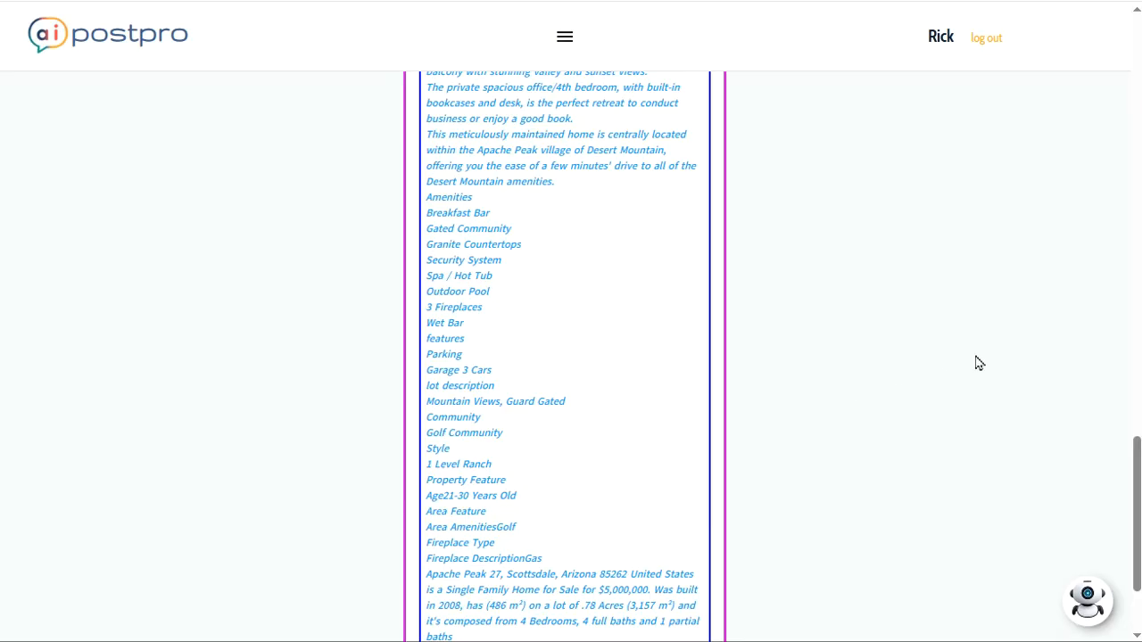
{"action": "scroll", "coordinate": [990, 357], "scroll_direction": "down", "scroll_amount": 2}
{"action": "left_click", "coordinate": [585, 536]}
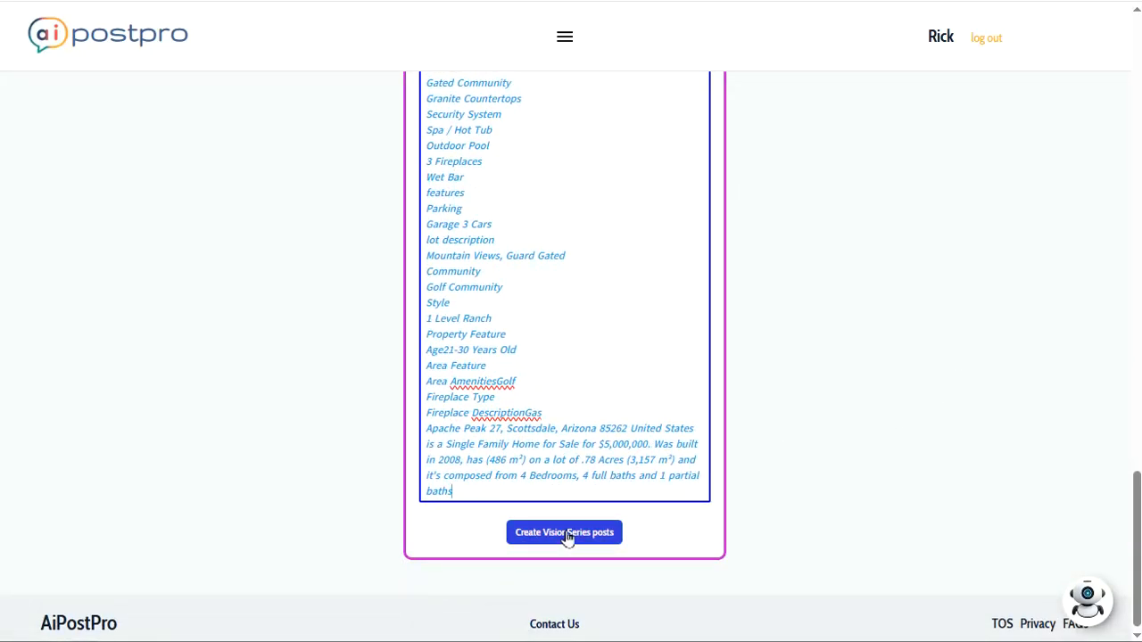
{"action": "left_click", "coordinate": [568, 534]}
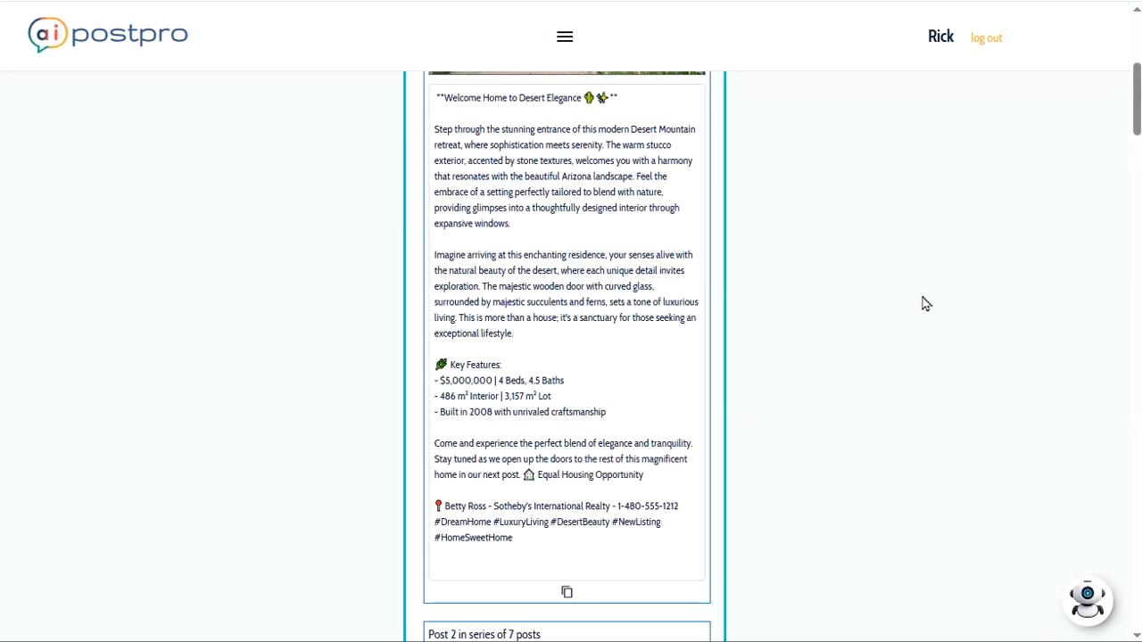
- Review the generated text of Post 1, including its headline, key features, contact line and hashtags
{"action": "scroll", "coordinate": [982, 206], "scroll_direction": "up", "scroll_amount": 1}
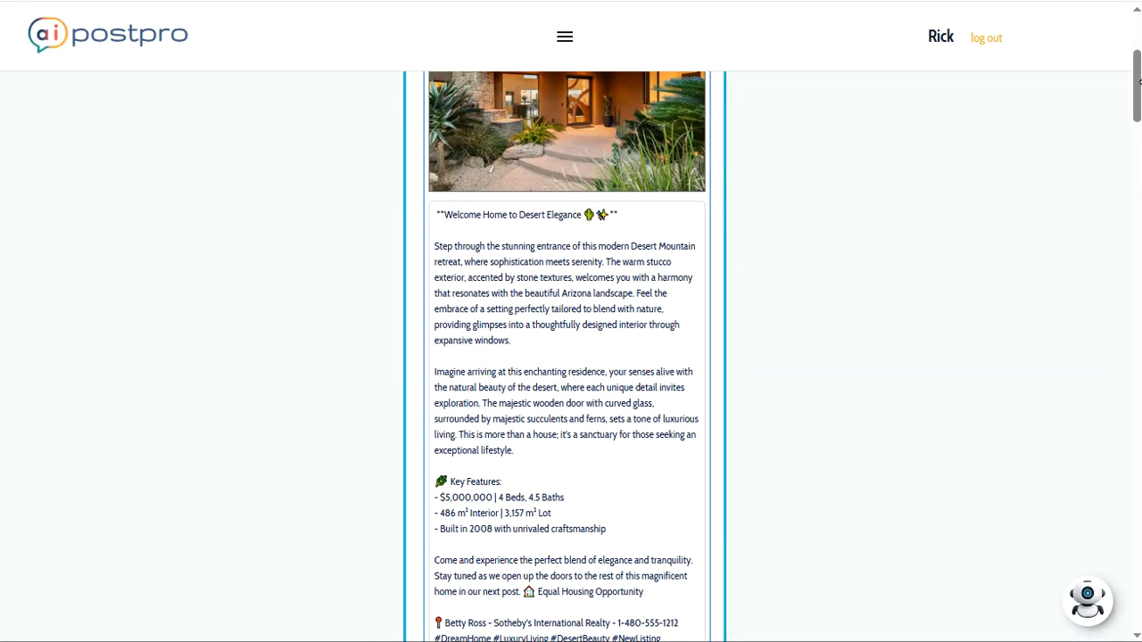
{"action": "mouse_move", "coordinate": [1136, 89]}
{"action": "left_mouse_down"}
{"action": "mouse_move", "coordinate": [1135, 69]}
{"action": "mouse_move", "coordinate": [1136, 99]}
{"action": "left_mouse_up"}
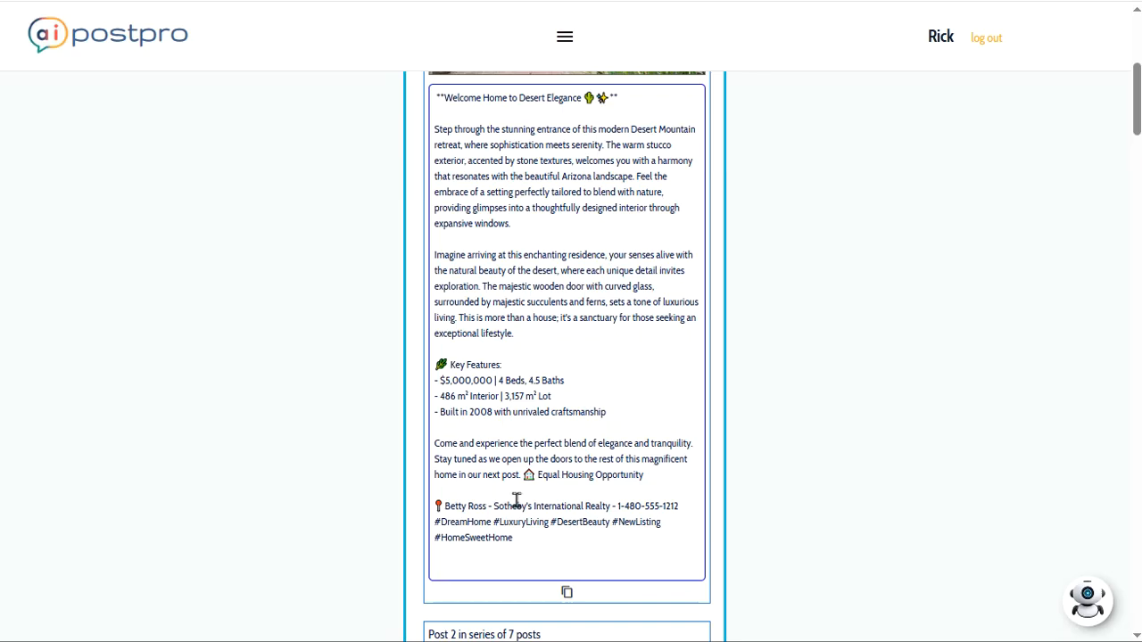
{"action": "scroll", "coordinate": [513, 495], "scroll_direction": "down", "scroll_amount": 3}
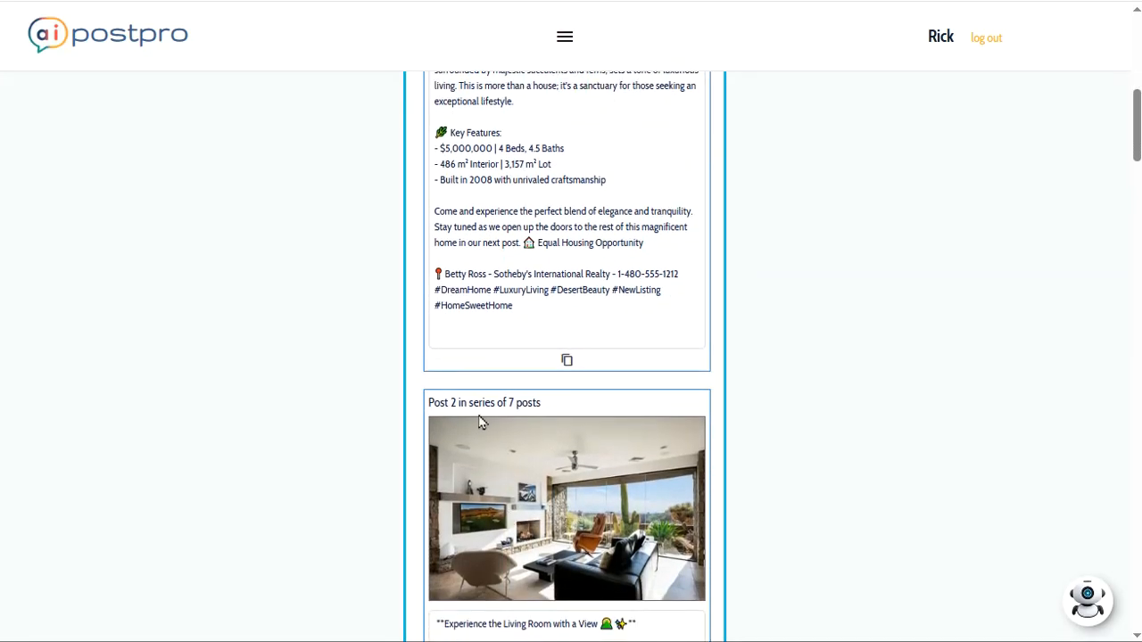
{"action": "scroll", "coordinate": [495, 473], "scroll_direction": "down", "scroll_amount": 1}
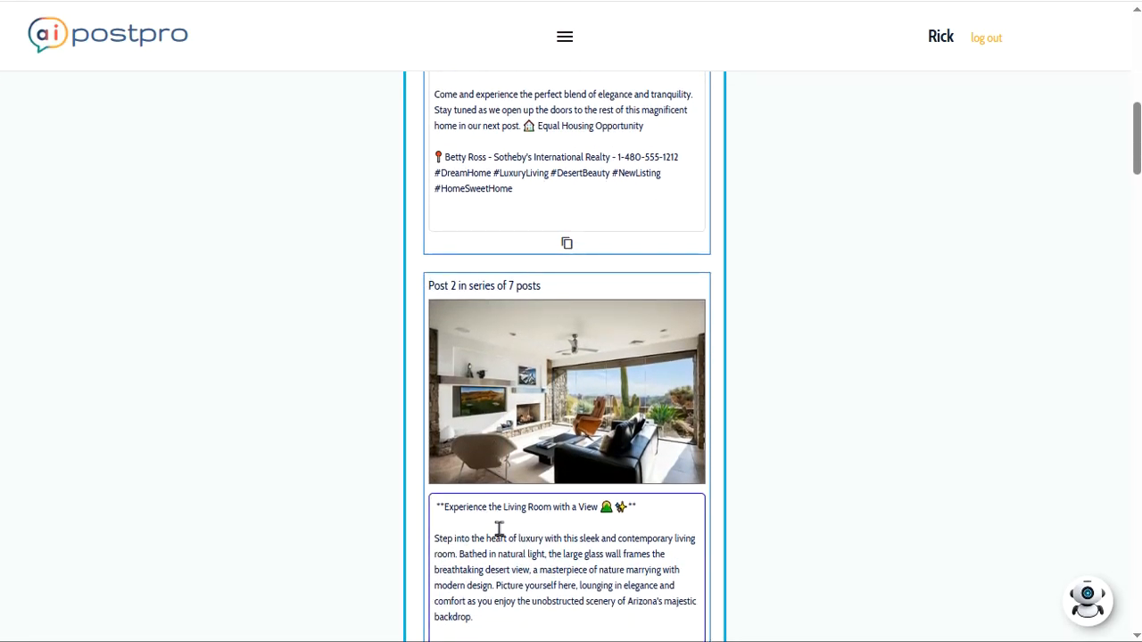
{"action": "scroll", "coordinate": [576, 371], "scroll_direction": "up", "scroll_amount": 1}
{"action": "scroll", "coordinate": [567, 308], "scroll_direction": "up", "scroll_amount": 1}
{"action": "scroll", "coordinate": [526, 210], "scroll_direction": "up", "scroll_amount": 2}
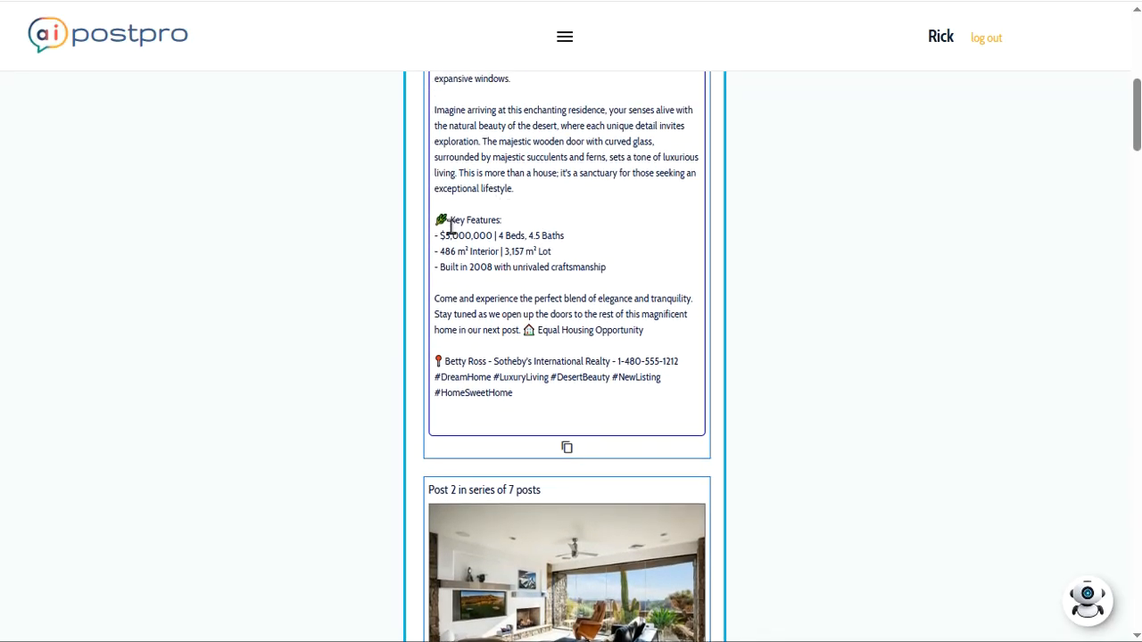
{"action": "scroll", "coordinate": [578, 223], "scroll_direction": "up", "scroll_amount": 1}
{"action": "scroll", "coordinate": [562, 218], "scroll_direction": "up", "scroll_amount": 3}
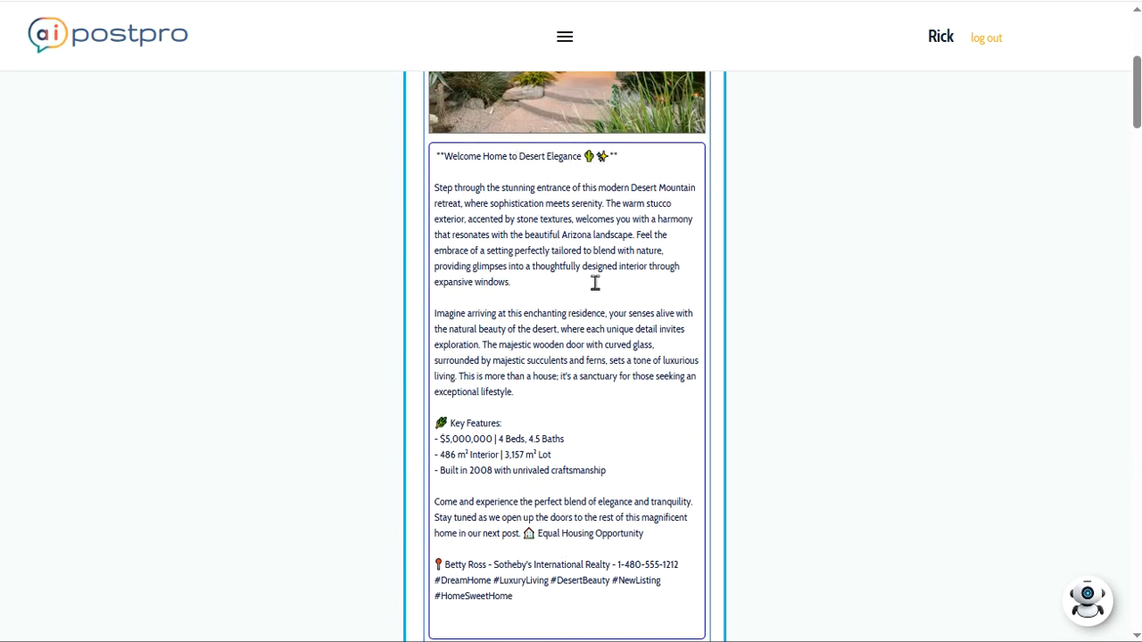
{"action": "scroll", "coordinate": [595, 284], "scroll_direction": "down", "scroll_amount": 4}
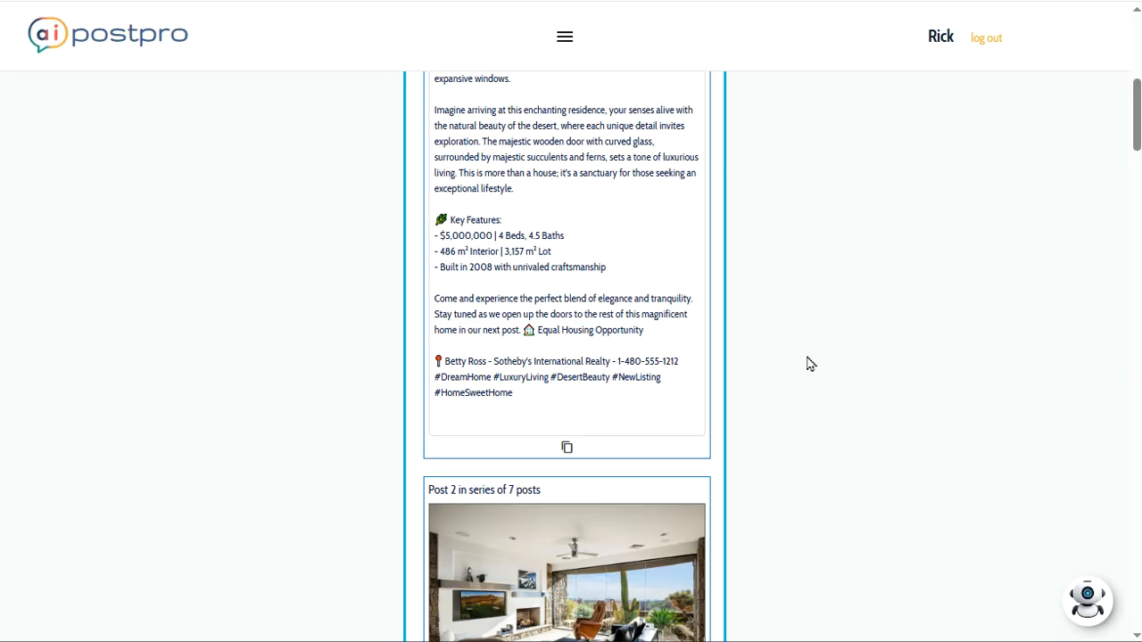
- Delete the word "majestic" before "succulents" in the Post 1 text
{"action": "scroll", "coordinate": [801, 371], "scroll_direction": "up", "scroll_amount": 4}
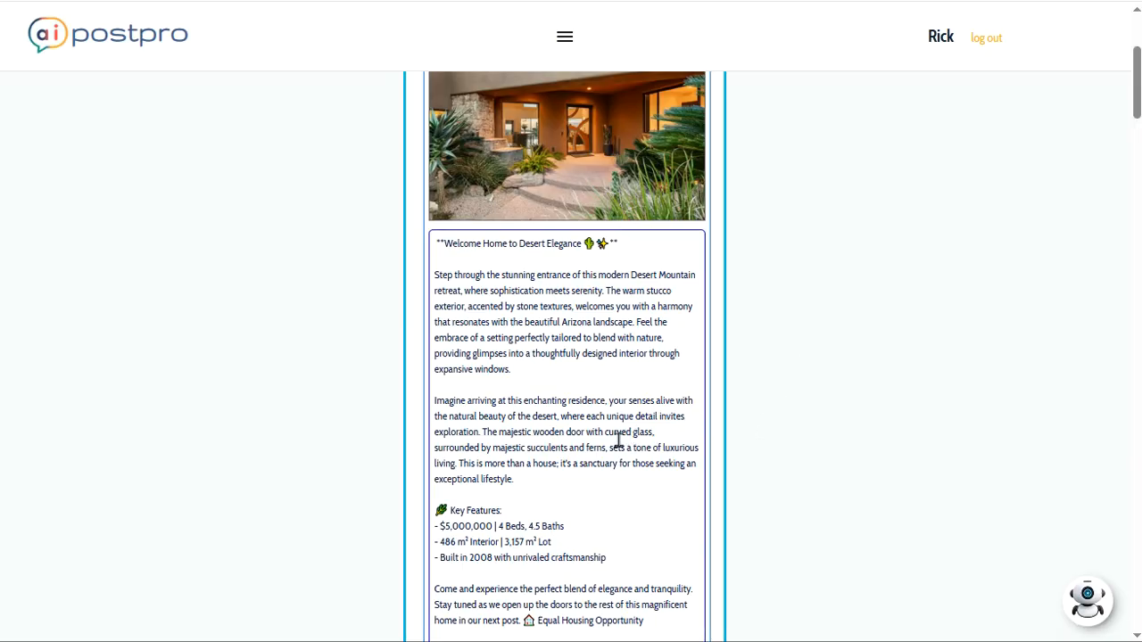
{"action": "double_click", "coordinate": [513, 449]}
{"action": "key", "text": "BackSpace"}
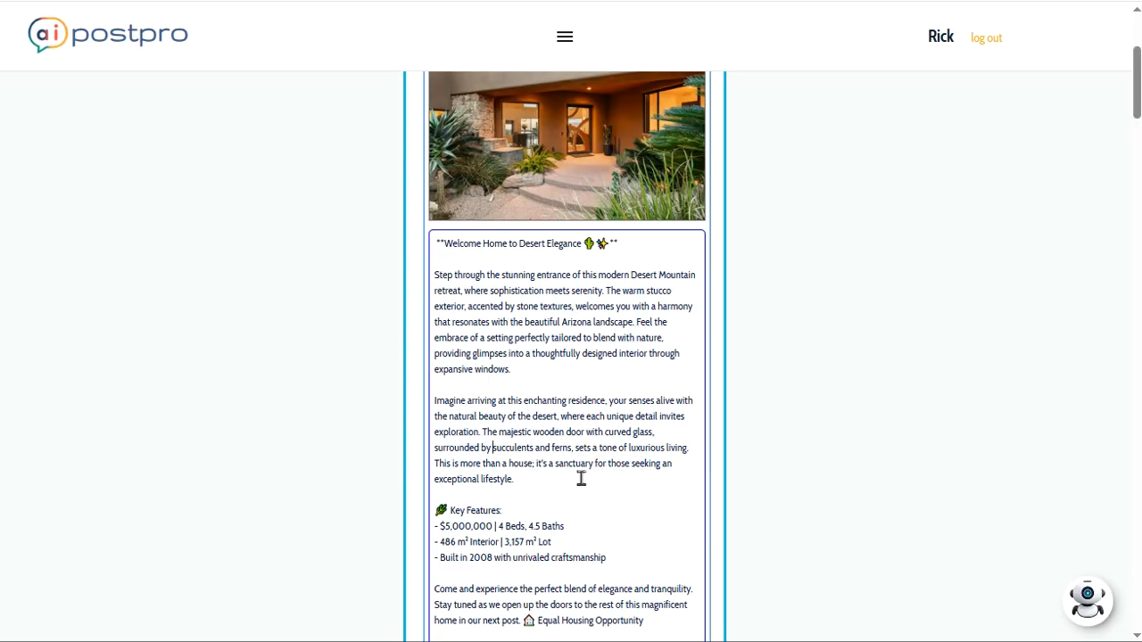
- Copy the full text of Post 1 and then the full text of Post 2
{"action": "scroll", "coordinate": [566, 499], "scroll_direction": "down", "scroll_amount": 2}
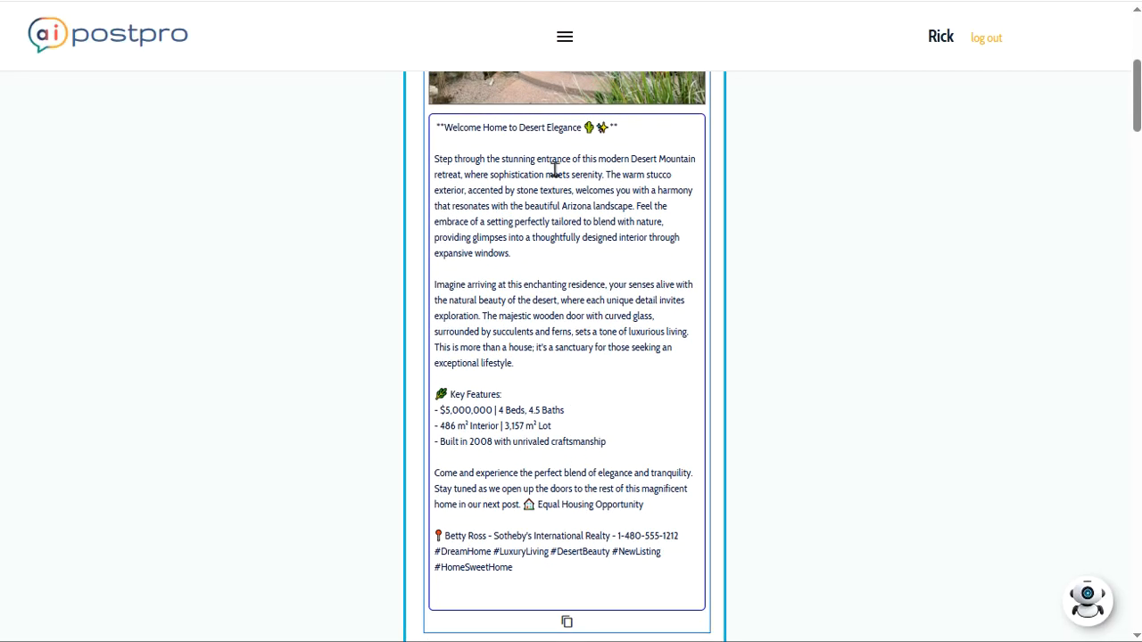
{"action": "left_click", "coordinate": [567, 624]}
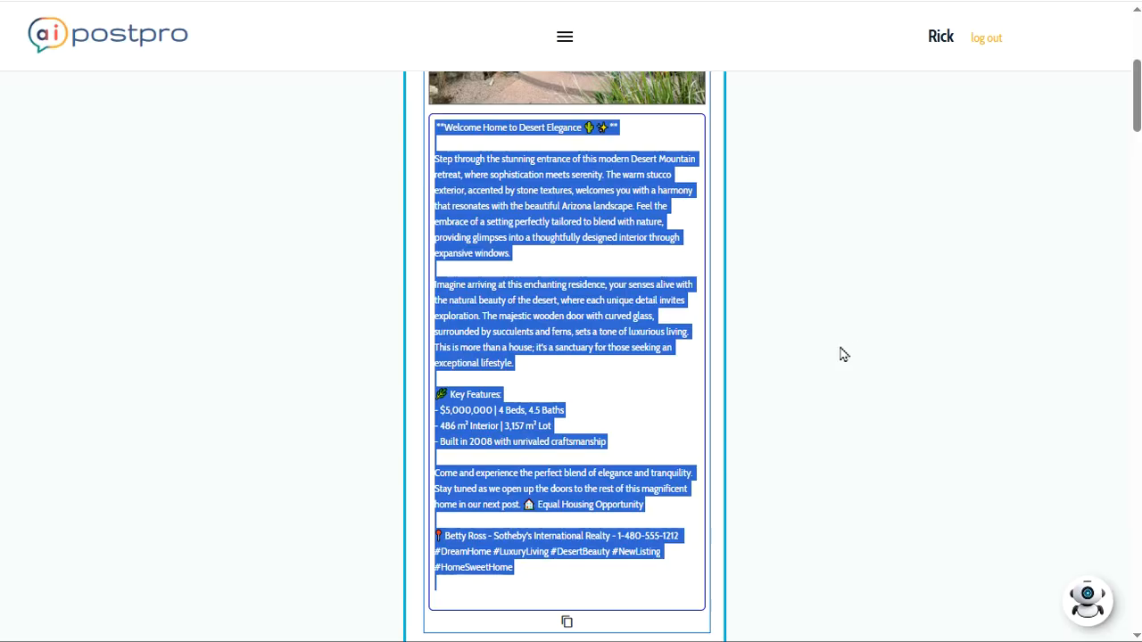
{"action": "scroll", "coordinate": [860, 395], "scroll_direction": "down", "scroll_amount": 3}
{"action": "scroll", "coordinate": [859, 422], "scroll_direction": "down", "scroll_amount": 7}
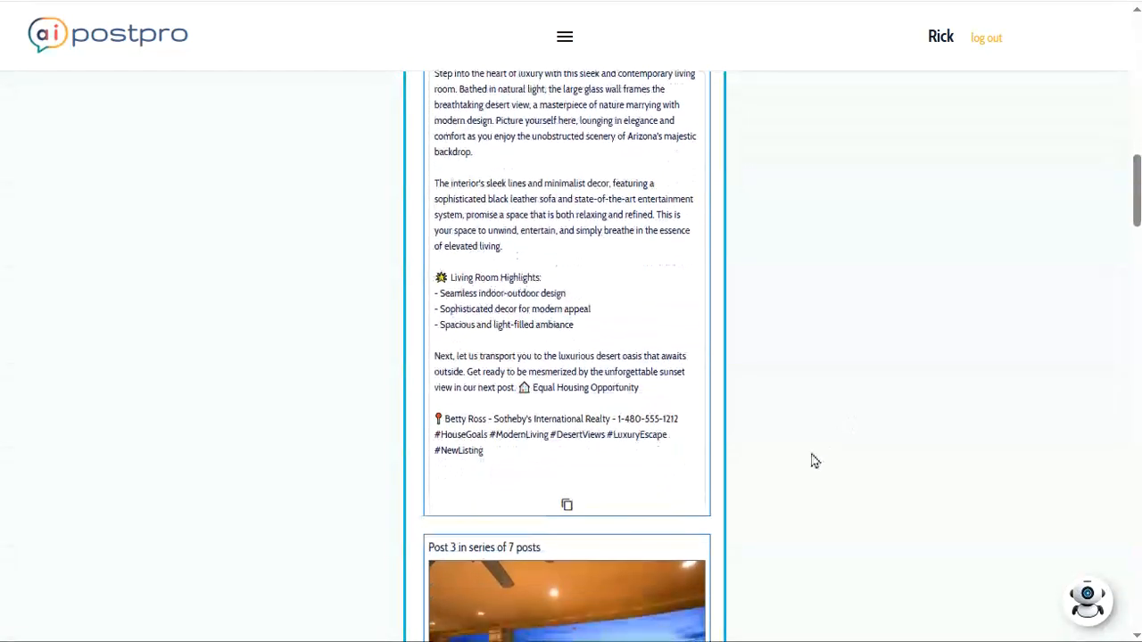
{"action": "left_click", "coordinate": [567, 505]}
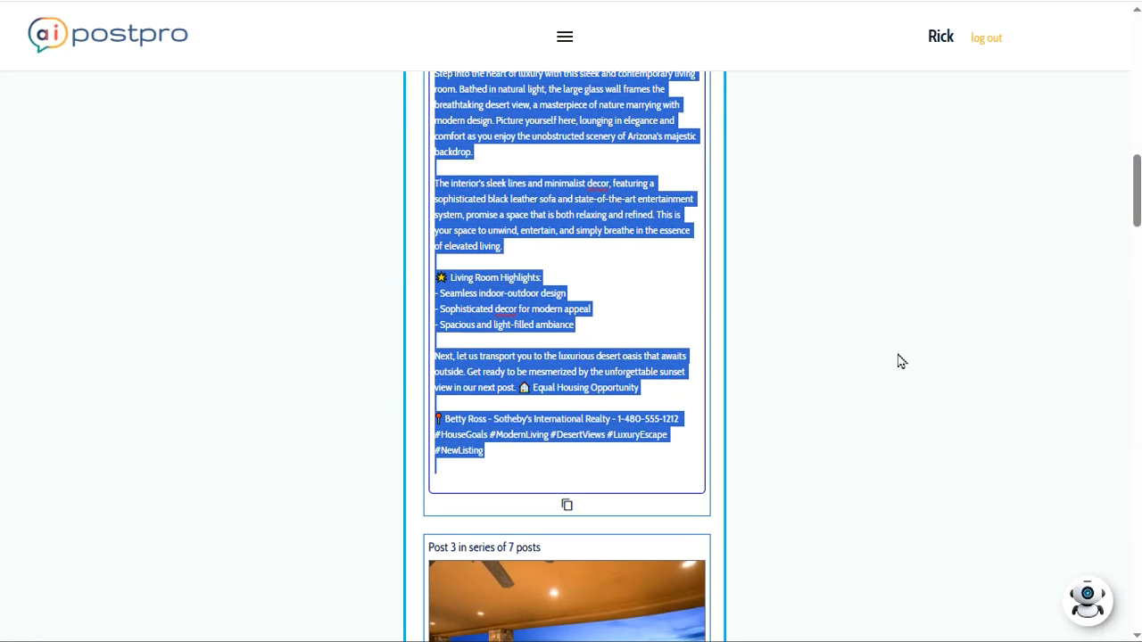
- Look through the images and generated texts of Posts 3 to 7 in the series
{"action": "scroll", "coordinate": [875, 384], "scroll_direction": "down", "scroll_amount": 1}
{"action": "scroll", "coordinate": [870, 385], "scroll_direction": "down", "scroll_amount": 2}
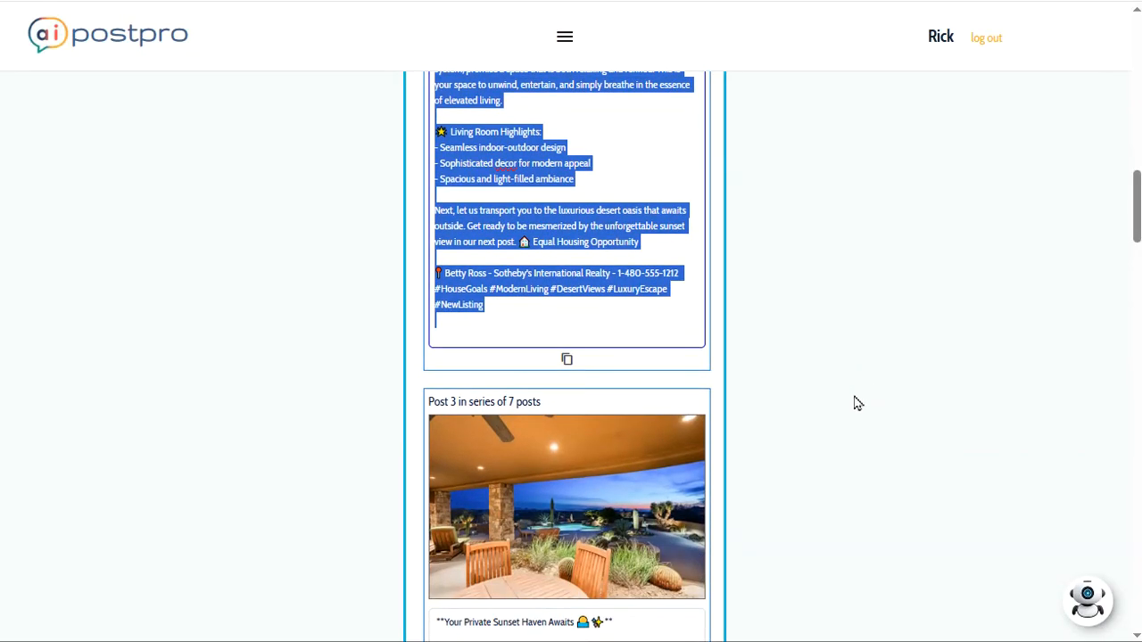
{"action": "scroll", "coordinate": [847, 393], "scroll_direction": "down", "scroll_amount": 2}
{"action": "scroll", "coordinate": [849, 383], "scroll_direction": "down", "scroll_amount": 7}
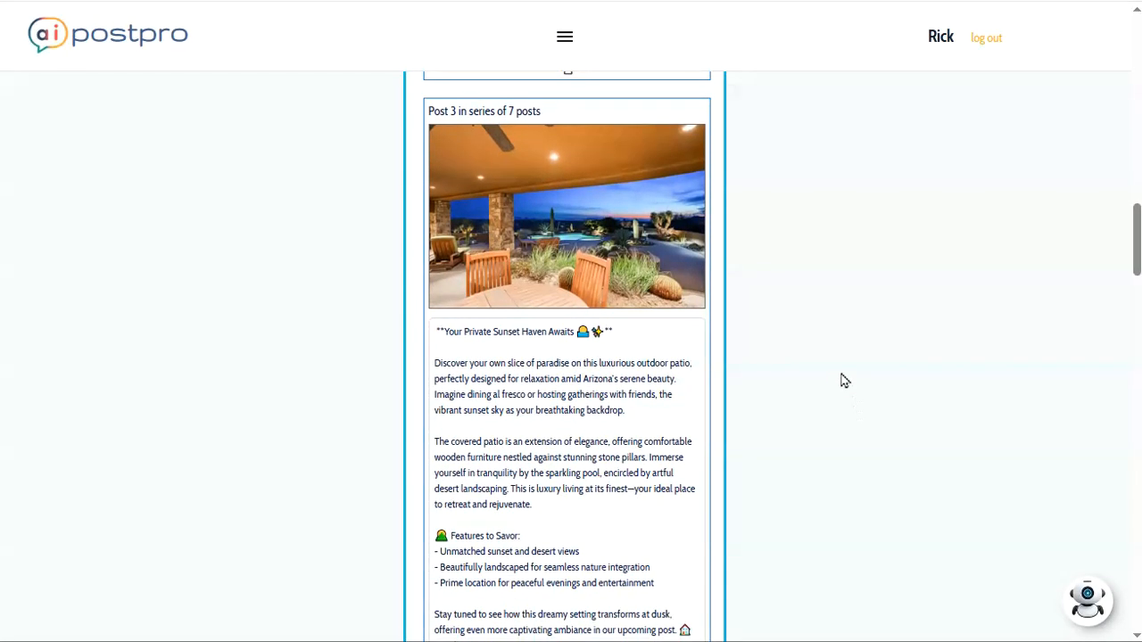
{"action": "scroll", "coordinate": [859, 380], "scroll_direction": "down", "scroll_amount": 9}
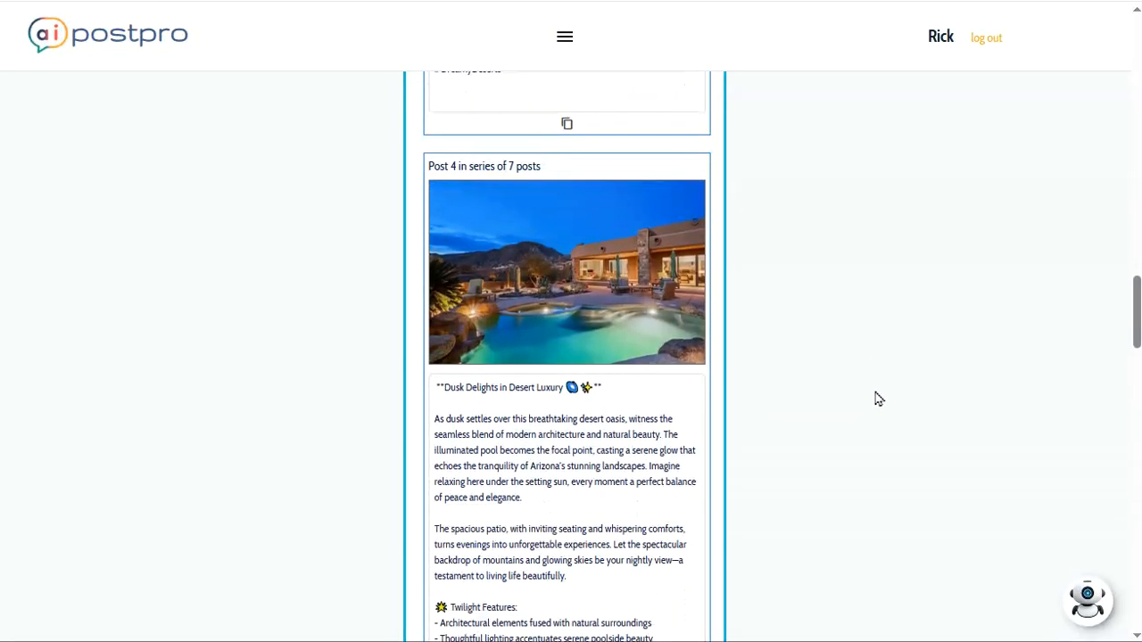
{"action": "scroll", "coordinate": [889, 398], "scroll_direction": "down", "scroll_amount": 8}
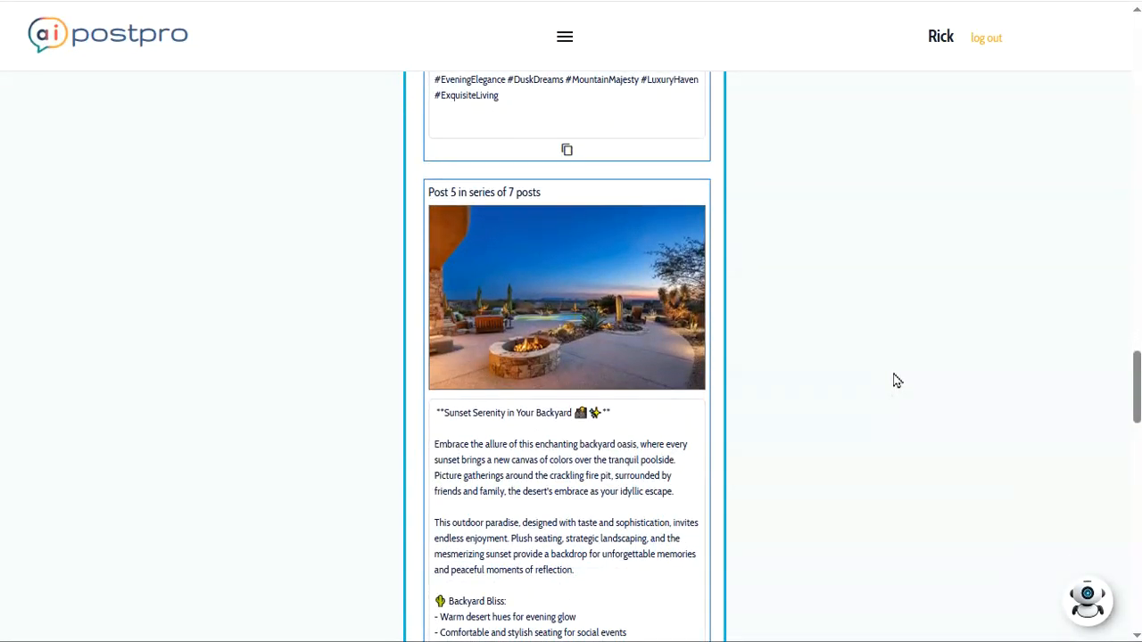
{"action": "scroll", "coordinate": [887, 376], "scroll_direction": "down", "scroll_amount": 7}
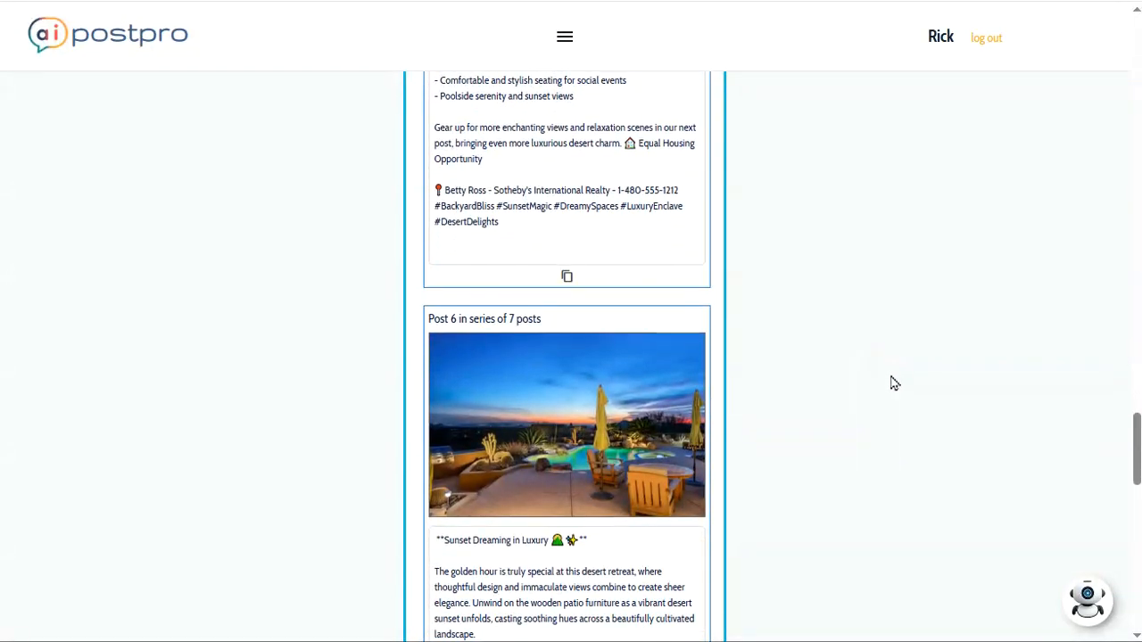
{"action": "scroll", "coordinate": [897, 406], "scroll_direction": "down", "scroll_amount": 7}
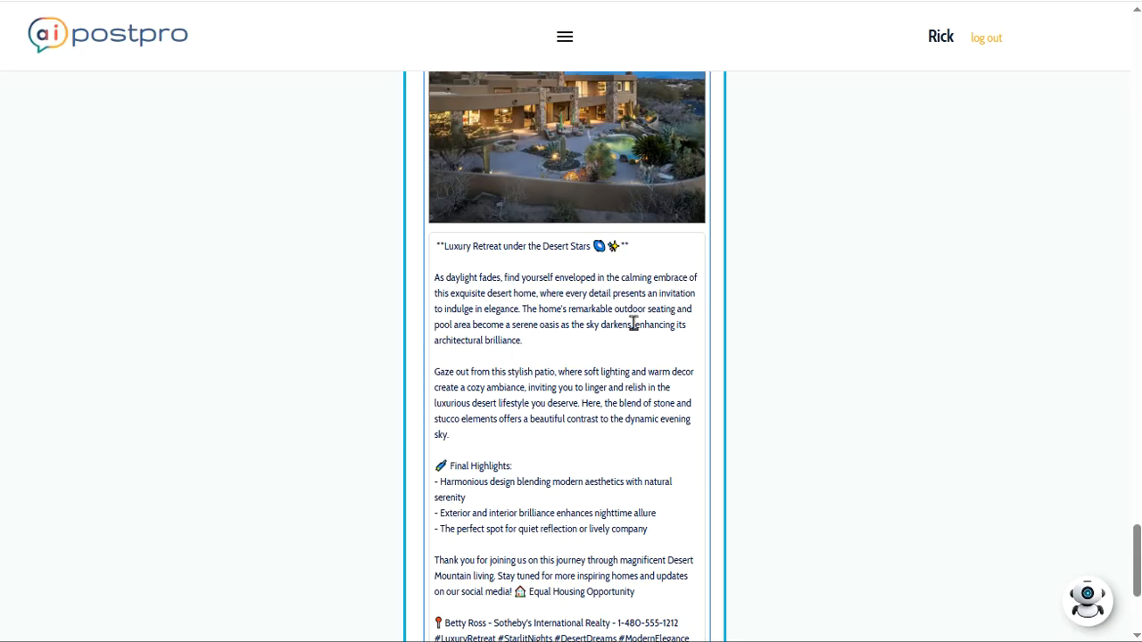
{"action": "scroll", "coordinate": [785, 272], "scroll_direction": "up", "scroll_amount": 1}
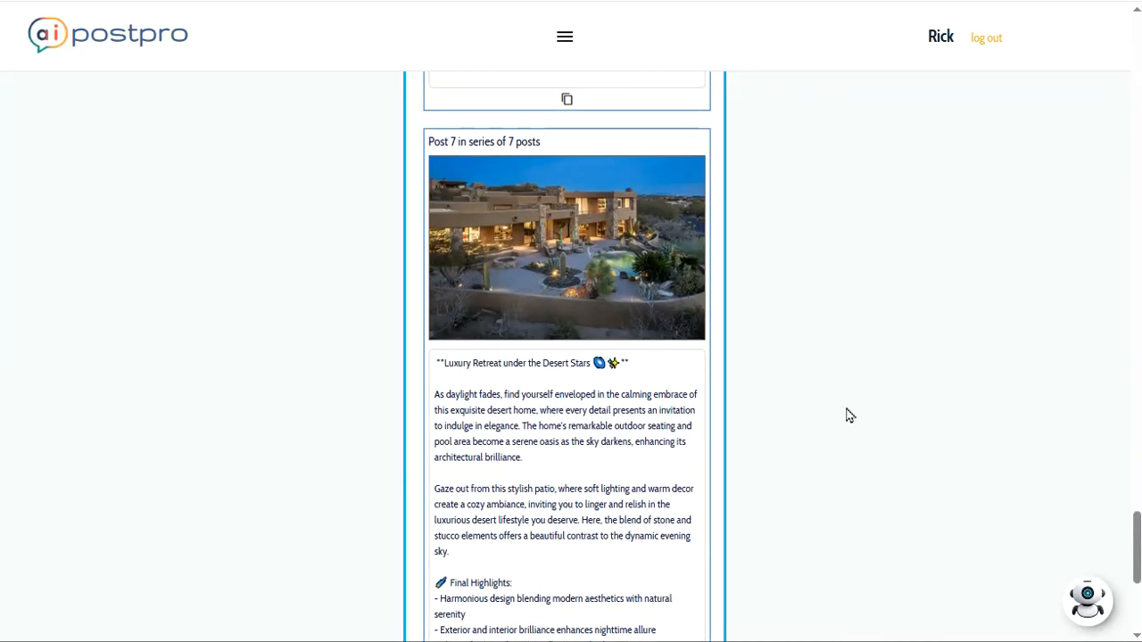
{"action": "scroll", "coordinate": [847, 413], "scroll_direction": "down", "scroll_amount": 1}
{"action": "scroll", "coordinate": [854, 411], "scroll_direction": "down", "scroll_amount": 1}
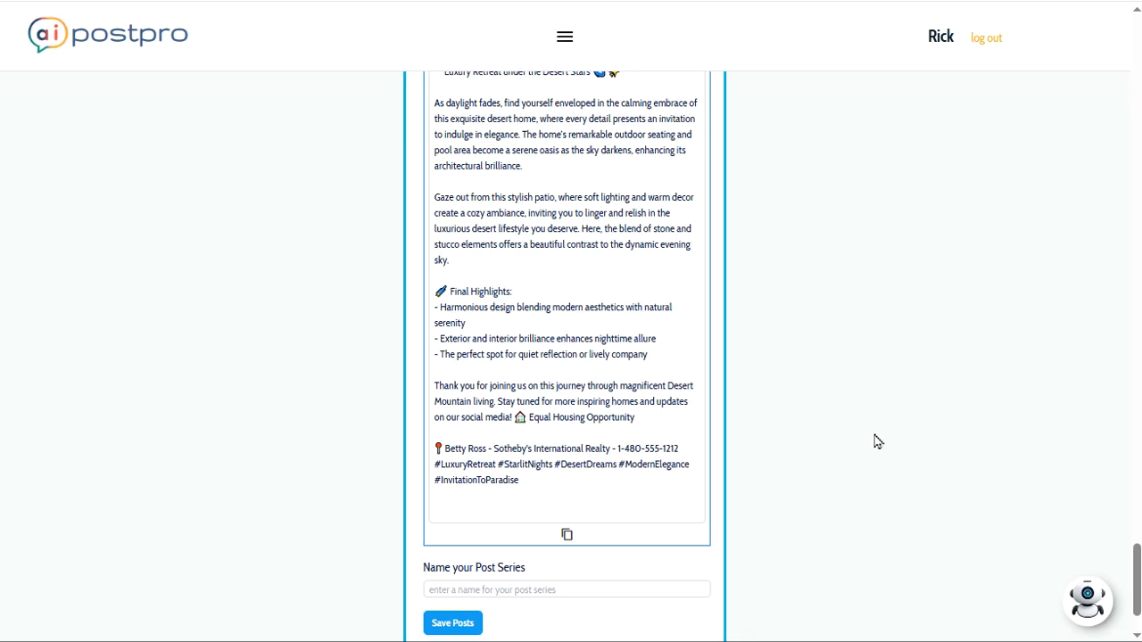
- Name the post series with the property's street address
{"action": "left_click", "coordinate": [531, 590]}
{"action": "left_click", "coordinate": [477, 588]}
{"action": "key", "text": "ctrl+v"}
{"action": "left_click", "coordinate": [576, 614]}
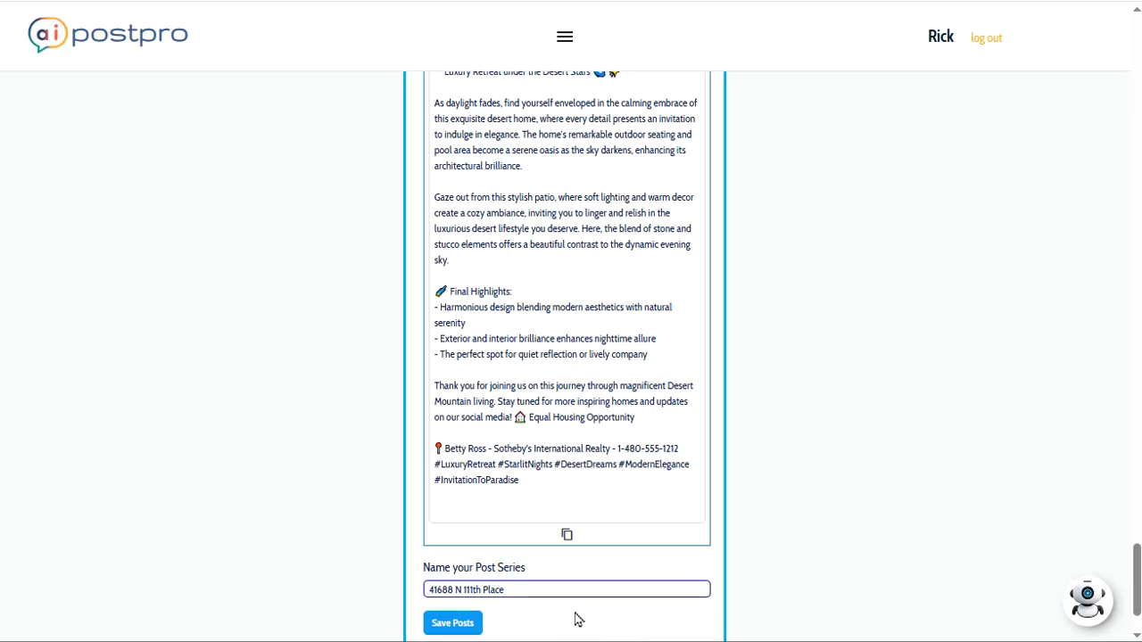
- Append the property's city and state to the post series name and save the posts
{"action": "type", "text": "- Scottsdale AZ"}
{"action": "left_click", "coordinate": [450, 623]}
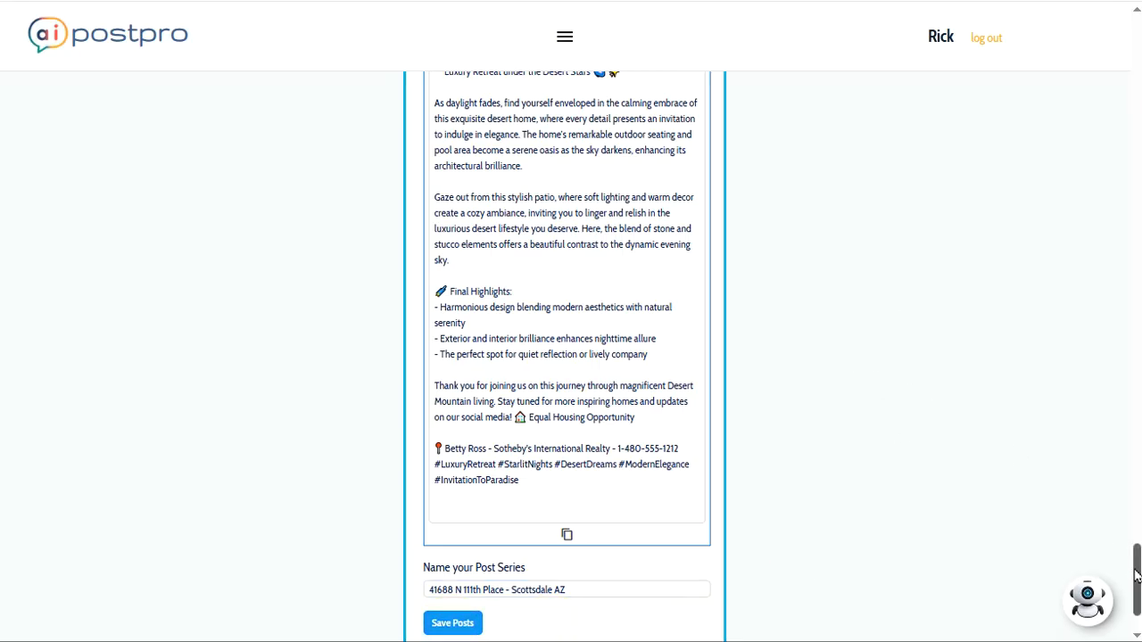
- Start a new VisionSeries for Instagram
{"action": "left_click_drag", "start_coordinate": [1135, 575], "coordinate": [1131, 17]}
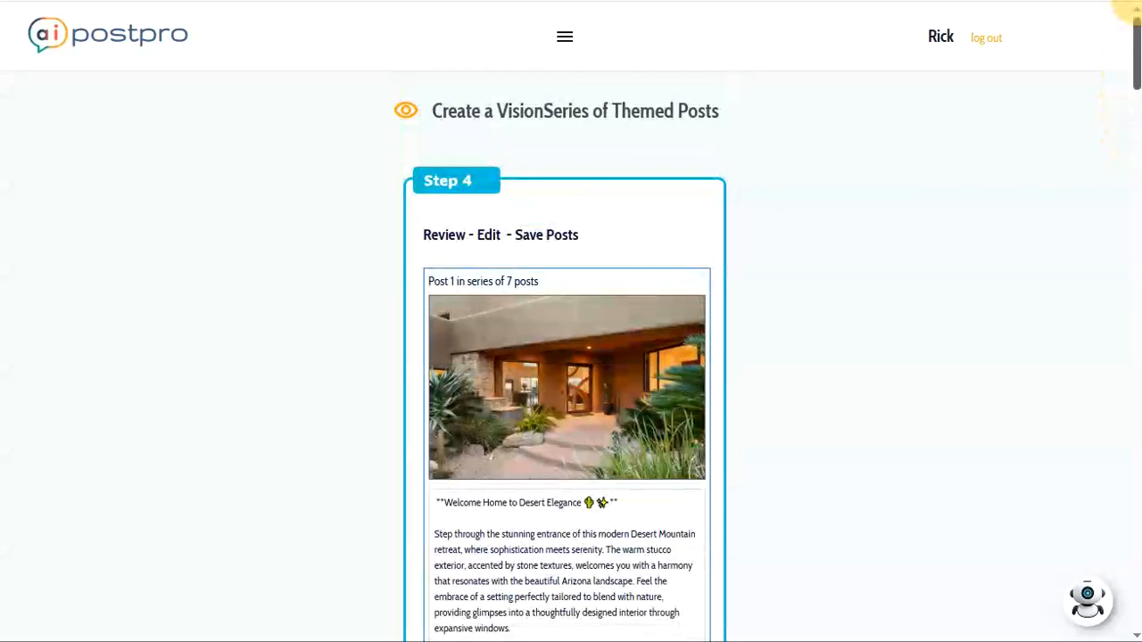
{"action": "left_click", "coordinate": [564, 39]}
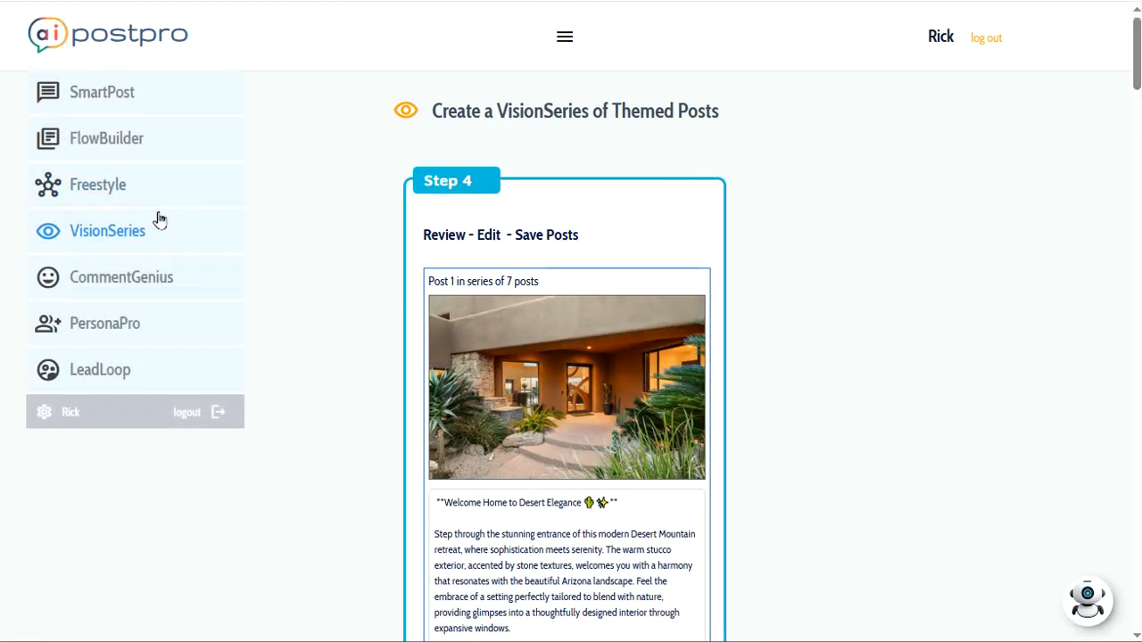
{"action": "left_click", "coordinate": [86, 234]}
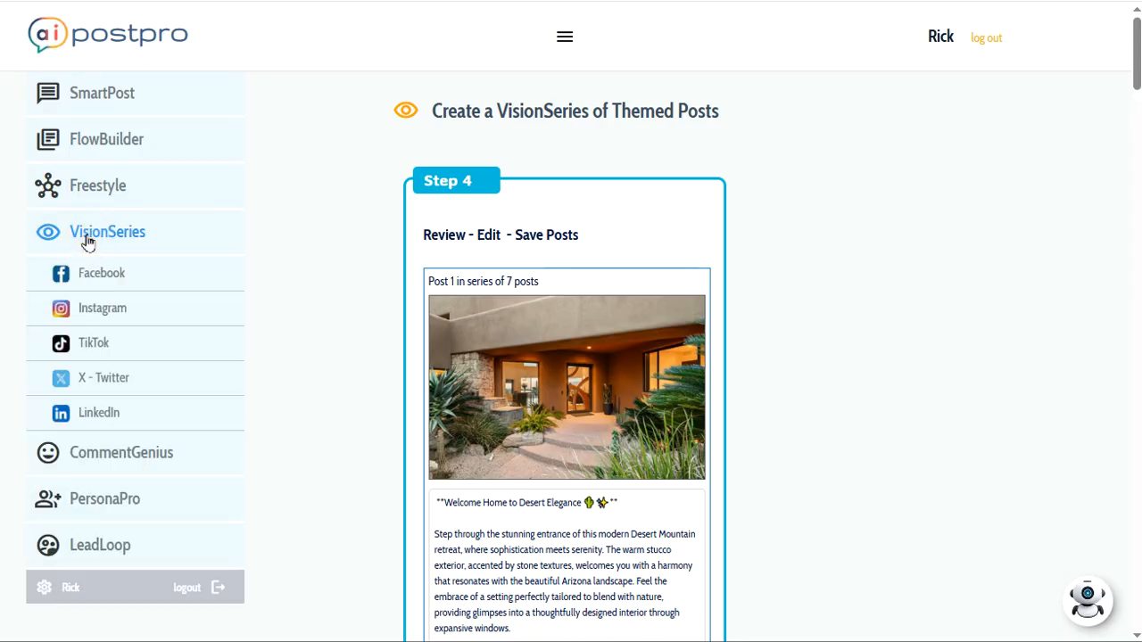
{"action": "left_click", "coordinate": [90, 314]}
- Set the VisionSeries category to Photography and review the purposes offered for it
{"action": "left_click", "coordinate": [446, 276]}
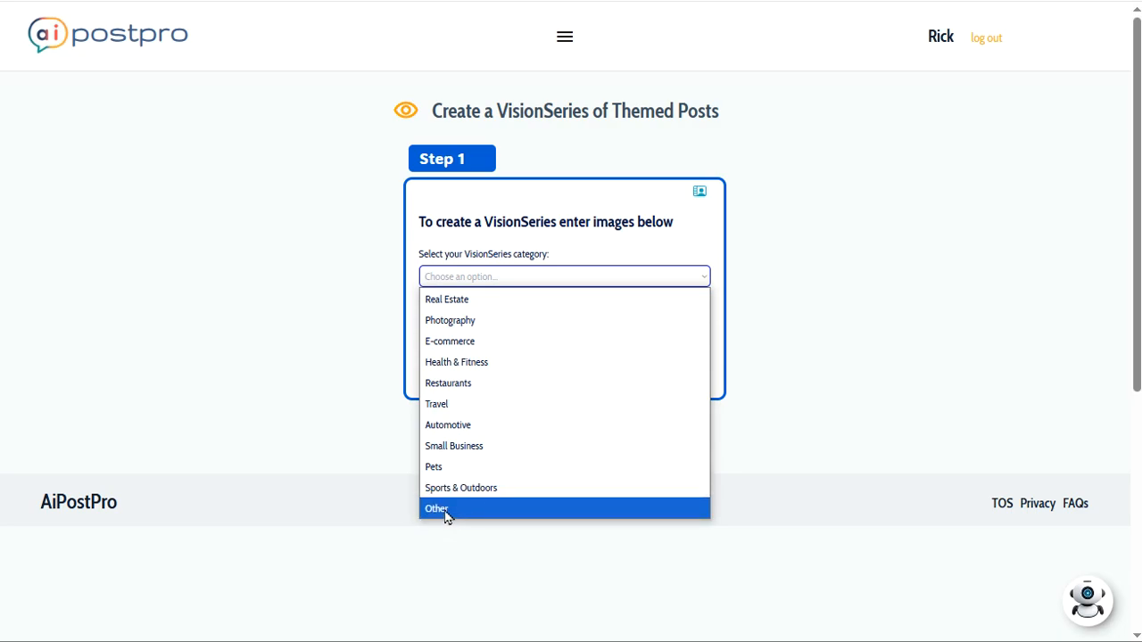
{"action": "left_click", "coordinate": [471, 326]}
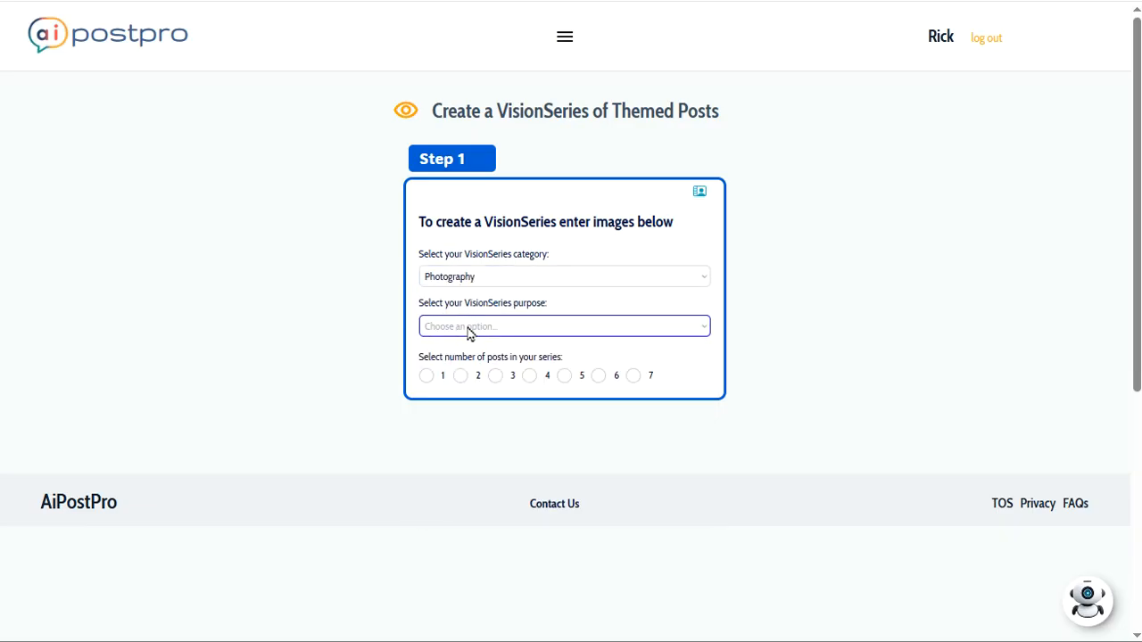
{"action": "left_click", "coordinate": [479, 328]}
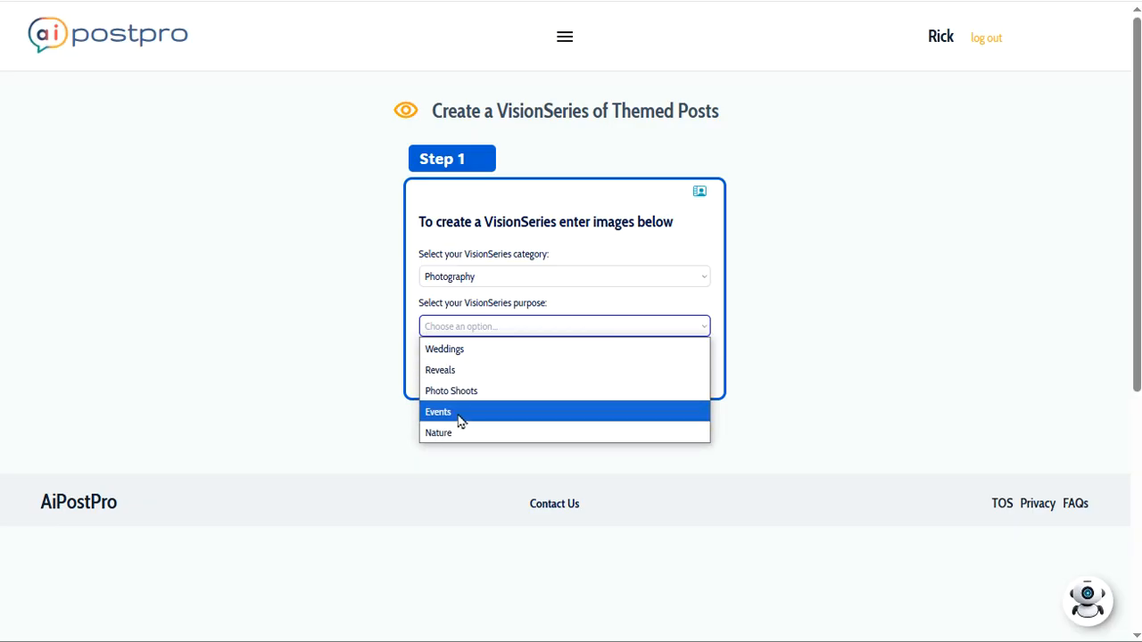
{"action": "left_click", "coordinate": [413, 306]}
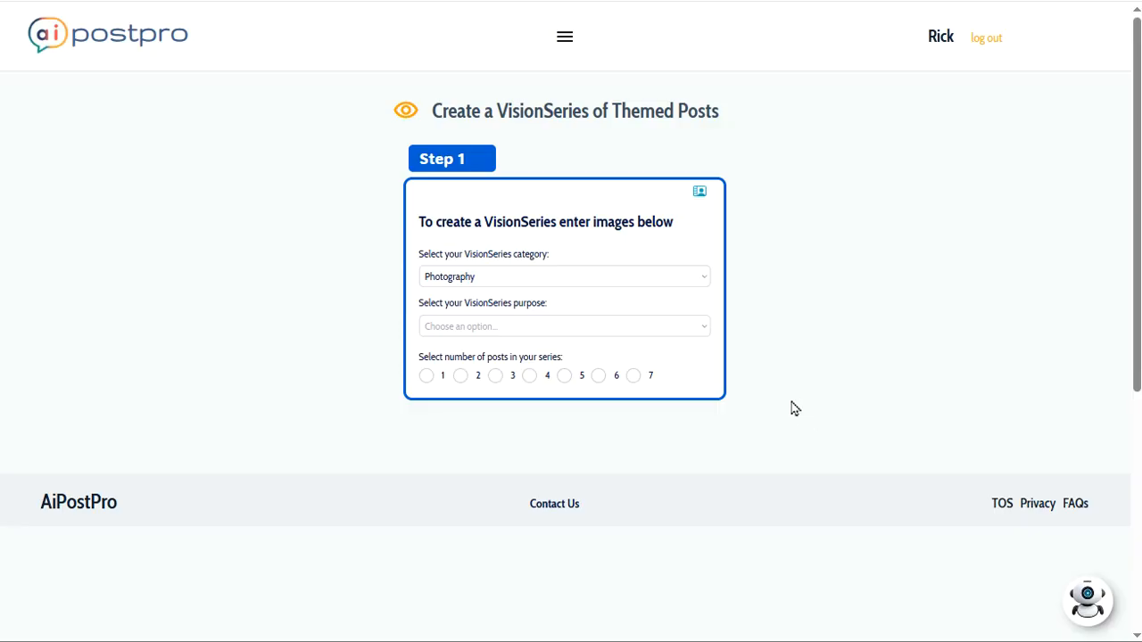
- Change the VisionSeries category to Automotive and review its available purposes
{"action": "left_click", "coordinate": [459, 280]}
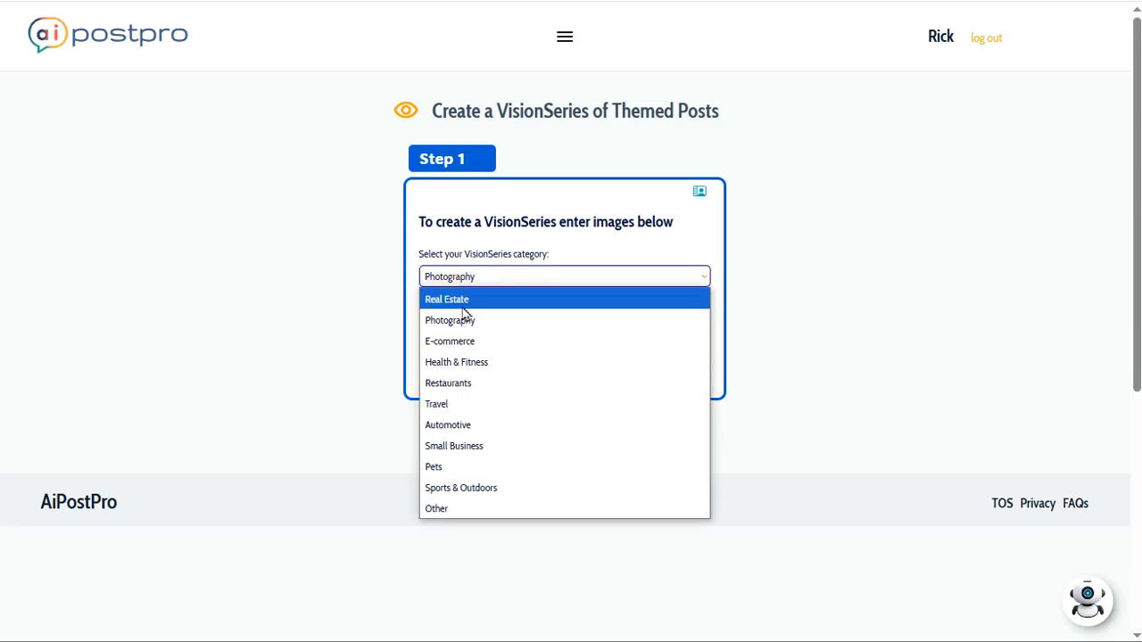
{"action": "left_click", "coordinate": [445, 428]}
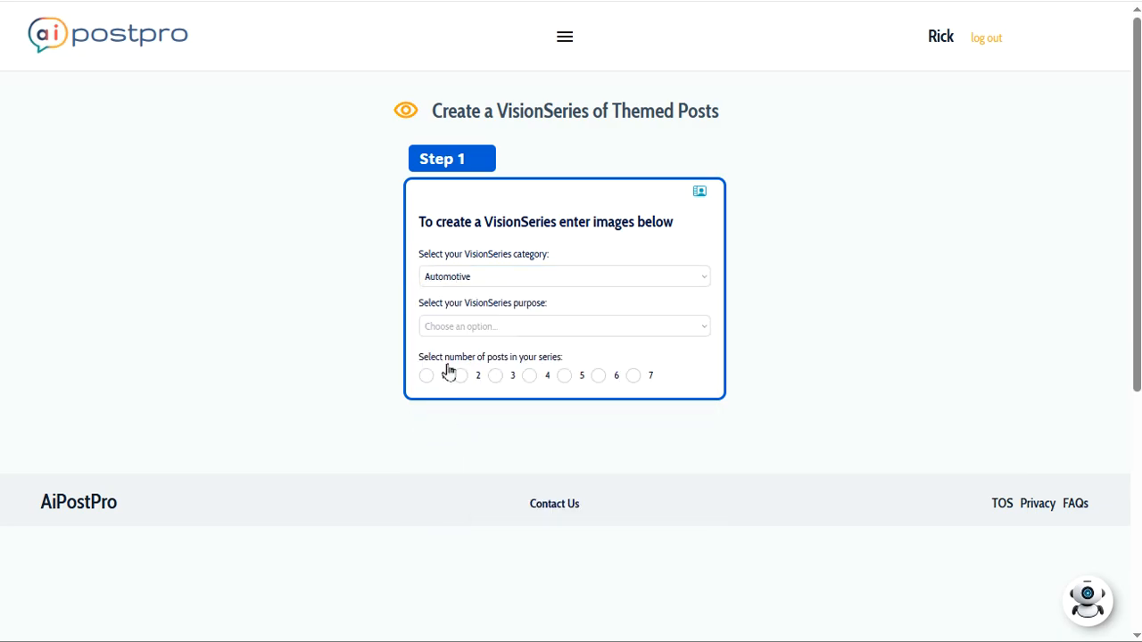
{"action": "left_click", "coordinate": [467, 327]}
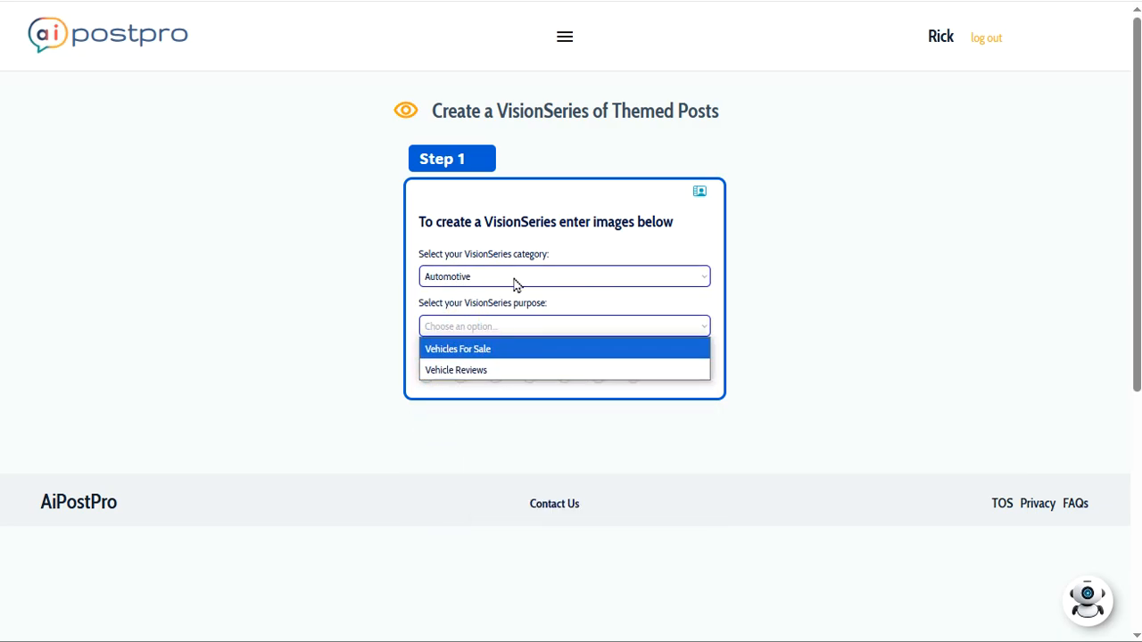
- Set the VisionSeries category to Health & Fitness and the purpose to Lifestyle
{"action": "left_click", "coordinate": [513, 284]}
{"action": "left_click", "coordinate": [489, 363]}
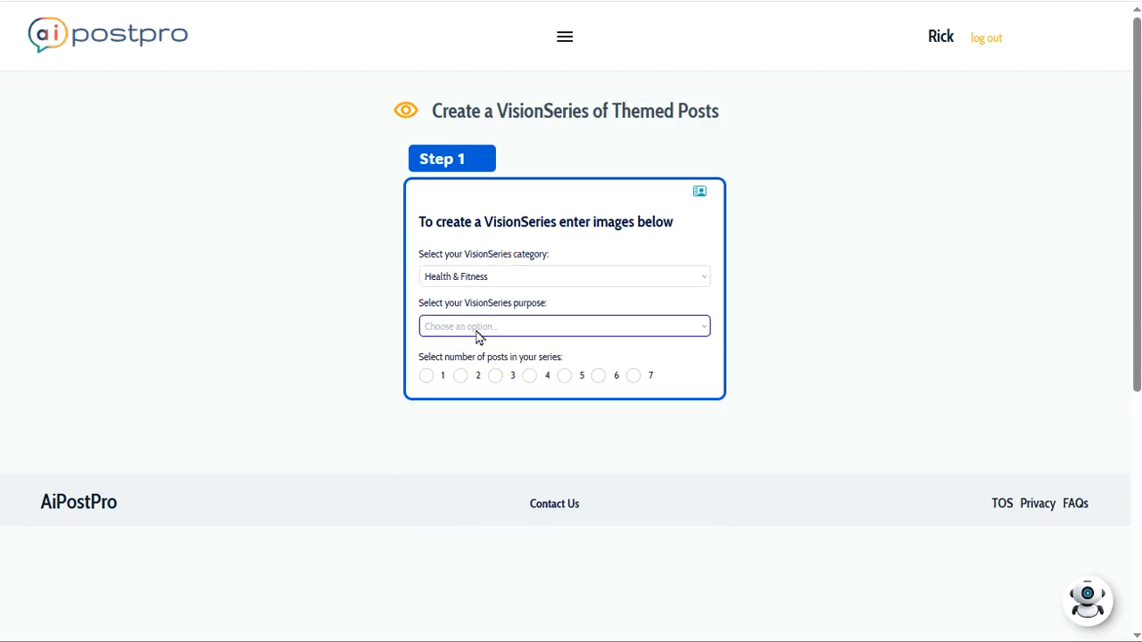
{"action": "left_click", "coordinate": [461, 330]}
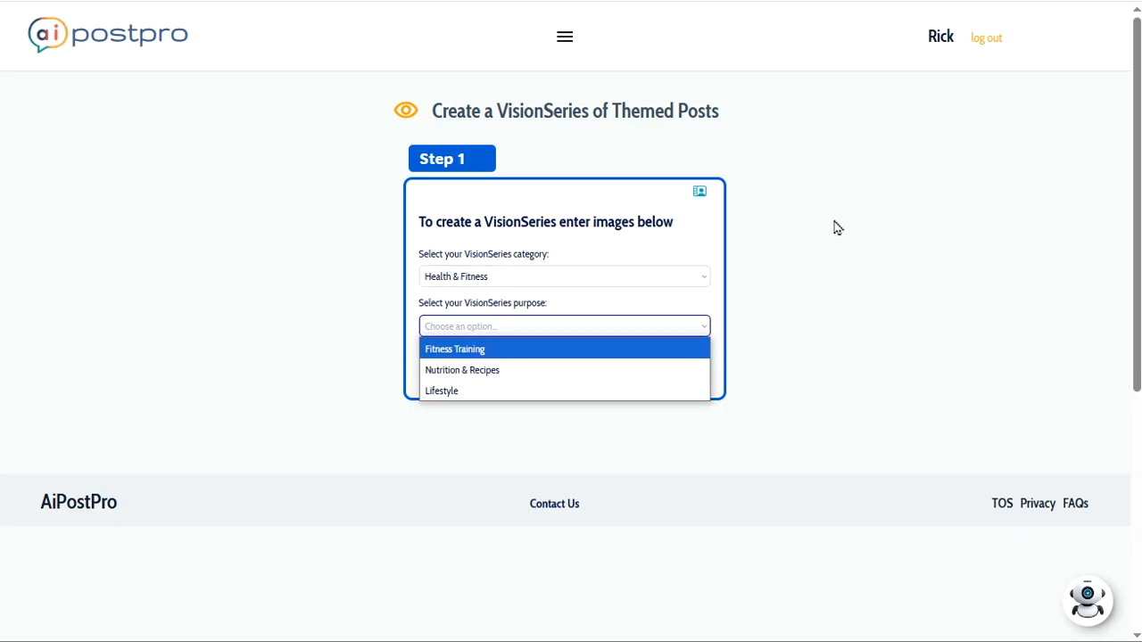
{"action": "left_click", "coordinate": [829, 282]}
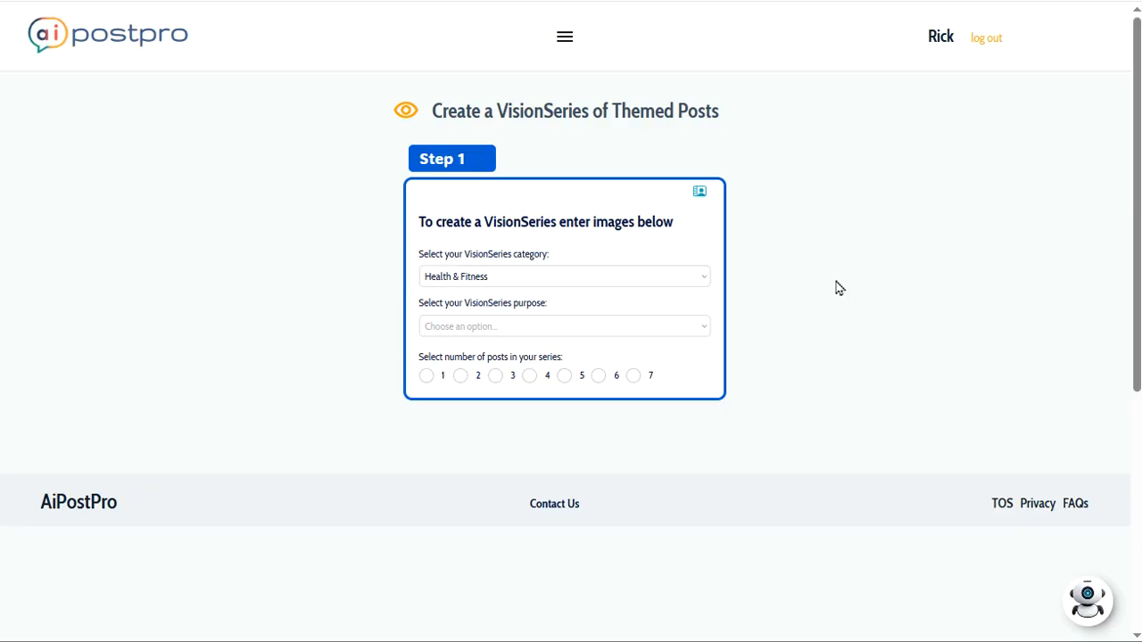
{"action": "left_click", "coordinate": [500, 279]}
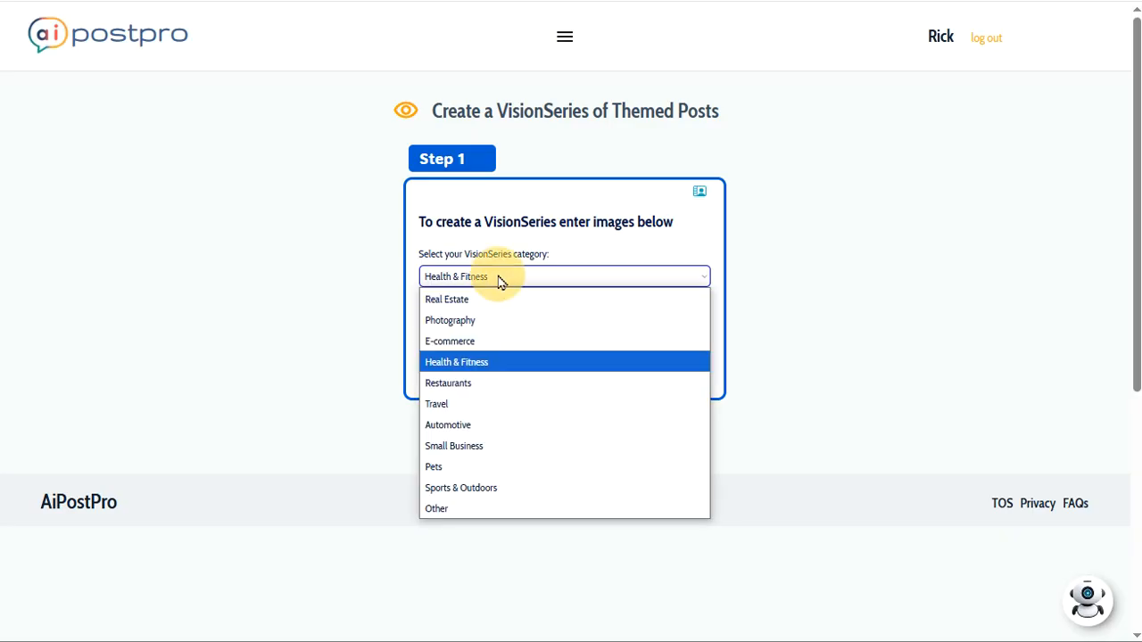
{"action": "left_click", "coordinate": [495, 362]}
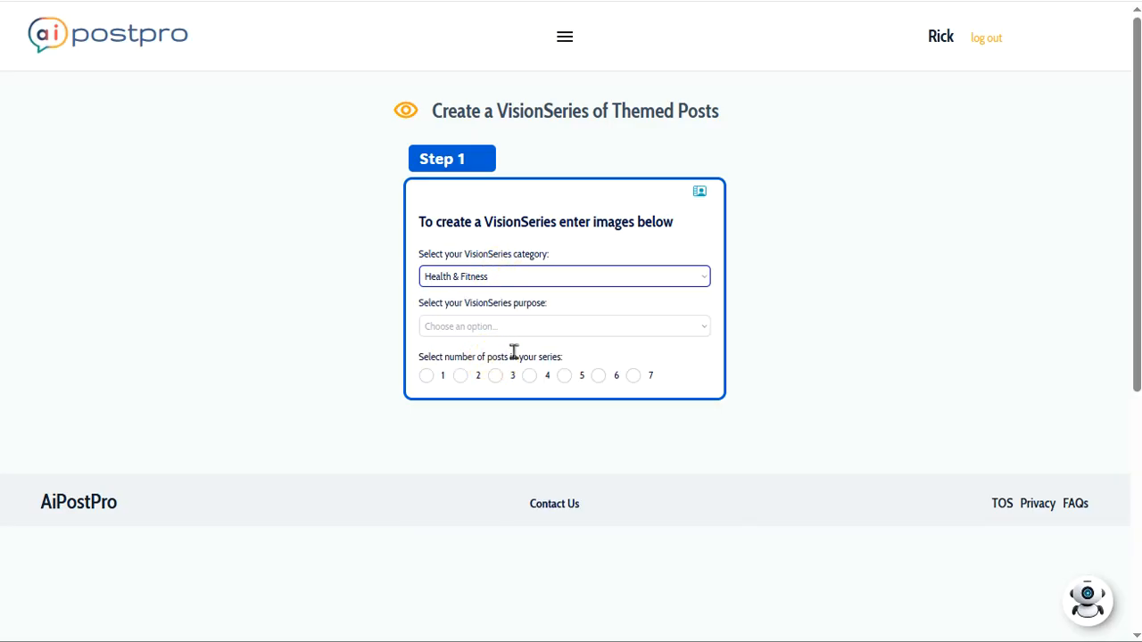
{"action": "left_click", "coordinate": [456, 326]}
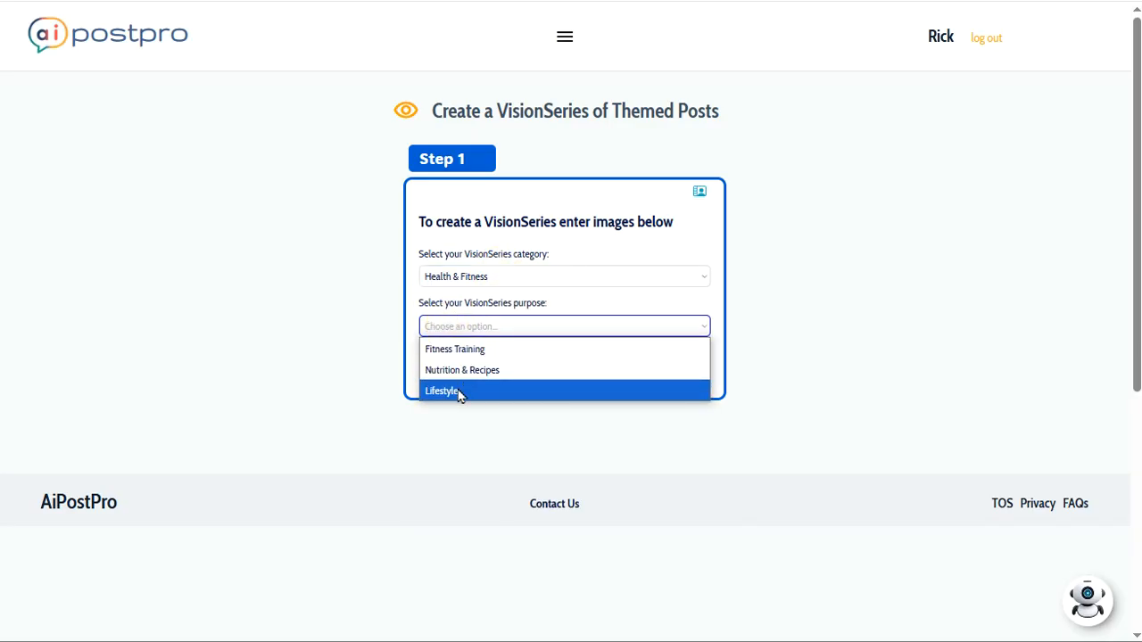
{"action": "left_click", "coordinate": [459, 393]}
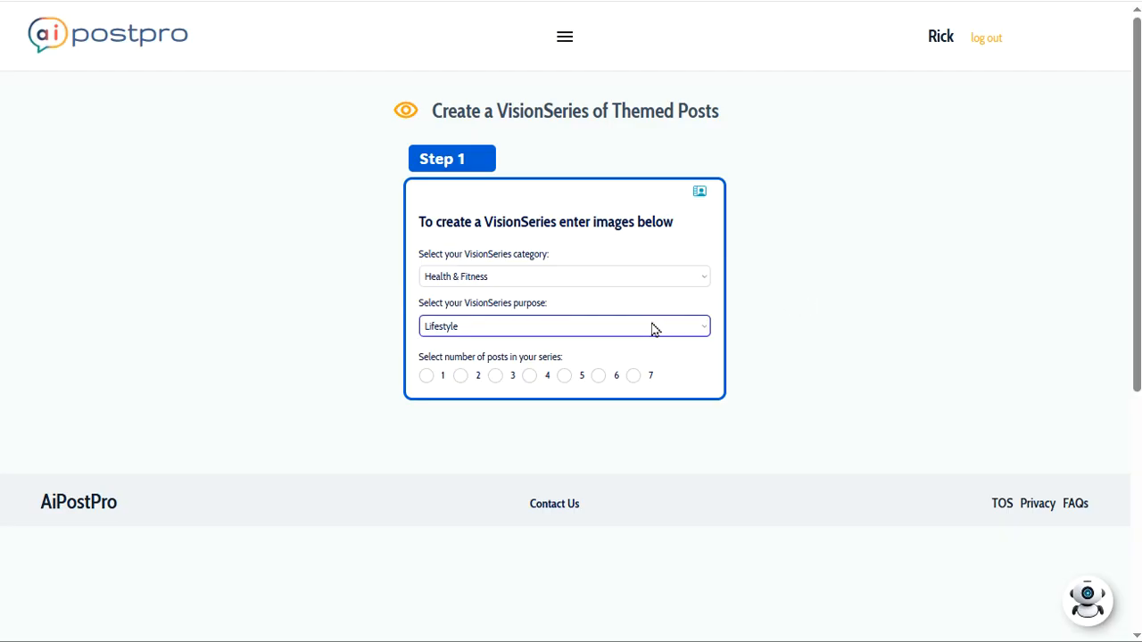
- Set the VisionSeries category to Real Estate and the purpose to Community Amenities
{"action": "left_click", "coordinate": [510, 279]}
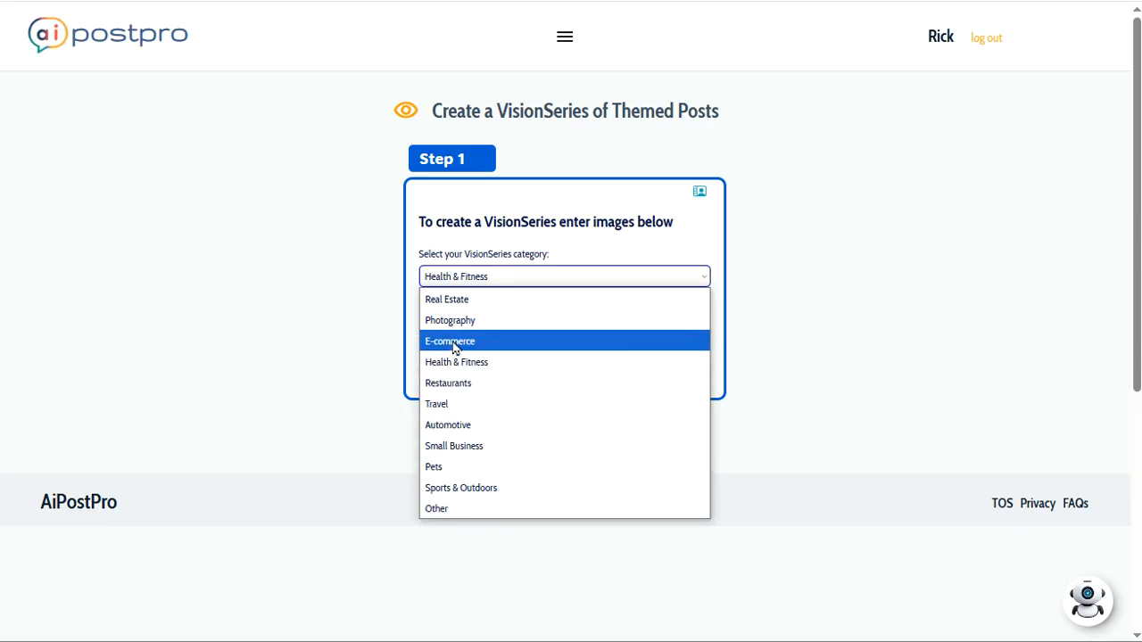
{"action": "left_click", "coordinate": [459, 299]}
{"action": "left_click", "coordinate": [450, 326]}
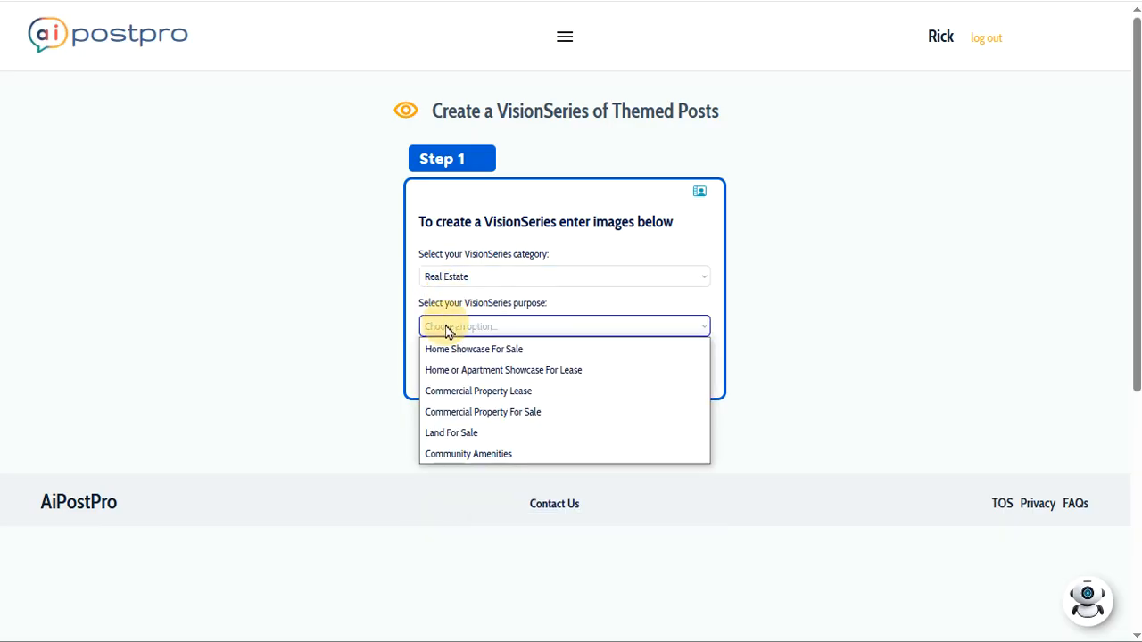
{"action": "left_click", "coordinate": [454, 459]}
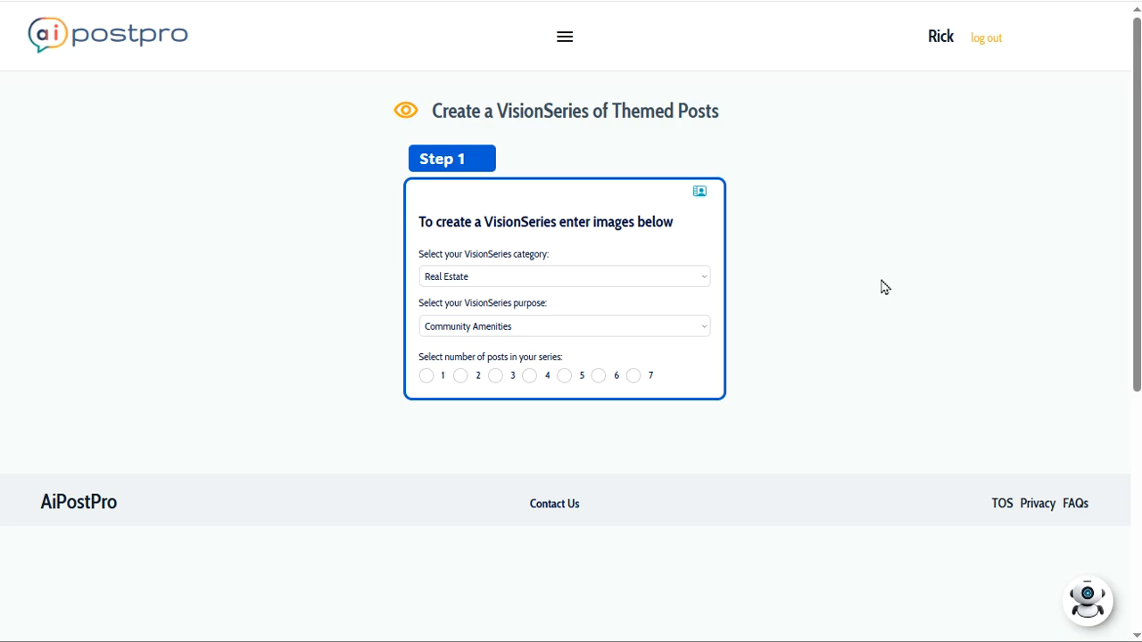